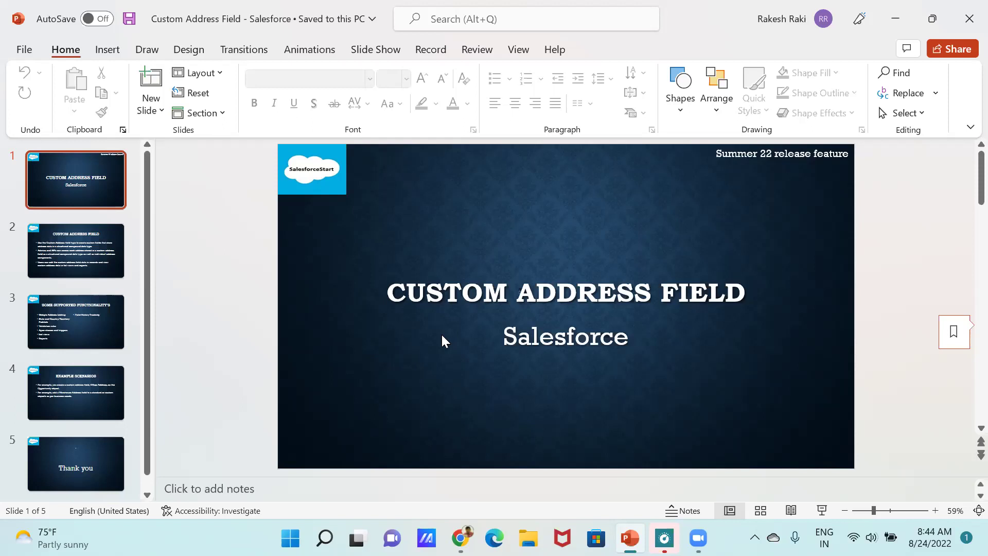
Scroll down to slide 2, 'CUSTOM ADDRESS FIELD', which describes the Custom Address field type.
scroll(442, 335, down, 1)
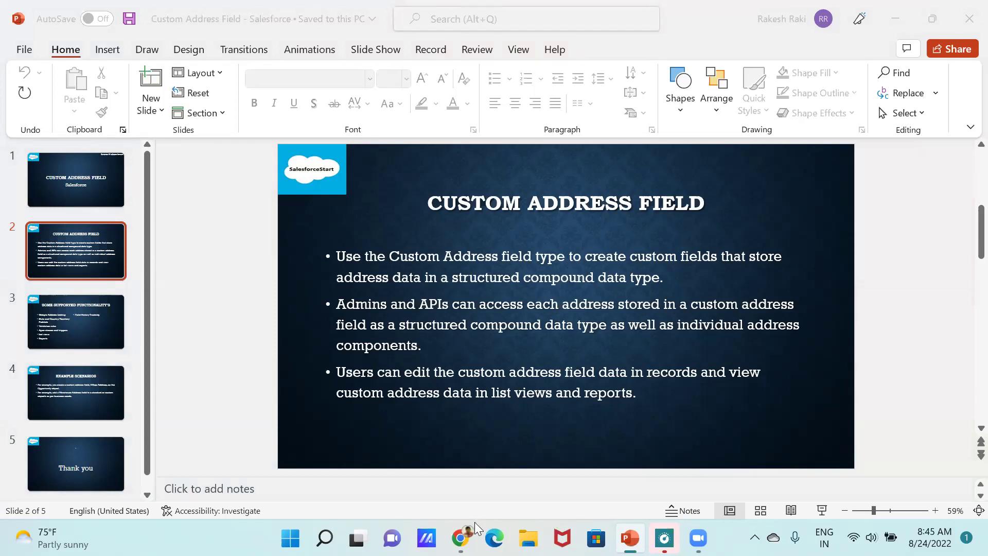
Log in to the Salesforce org in Chrome with the saved username and password.
click(461, 538)
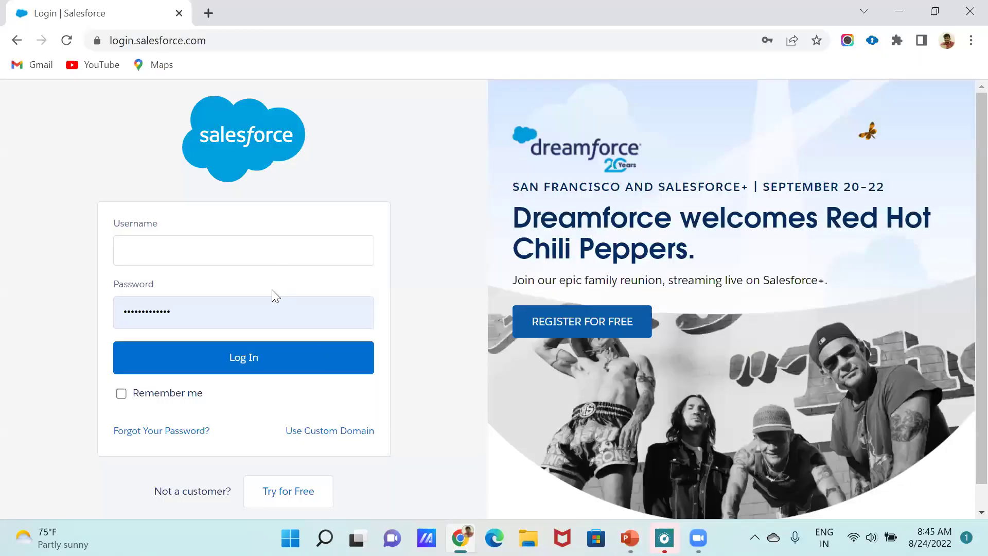
click(266, 298)
key(Return)
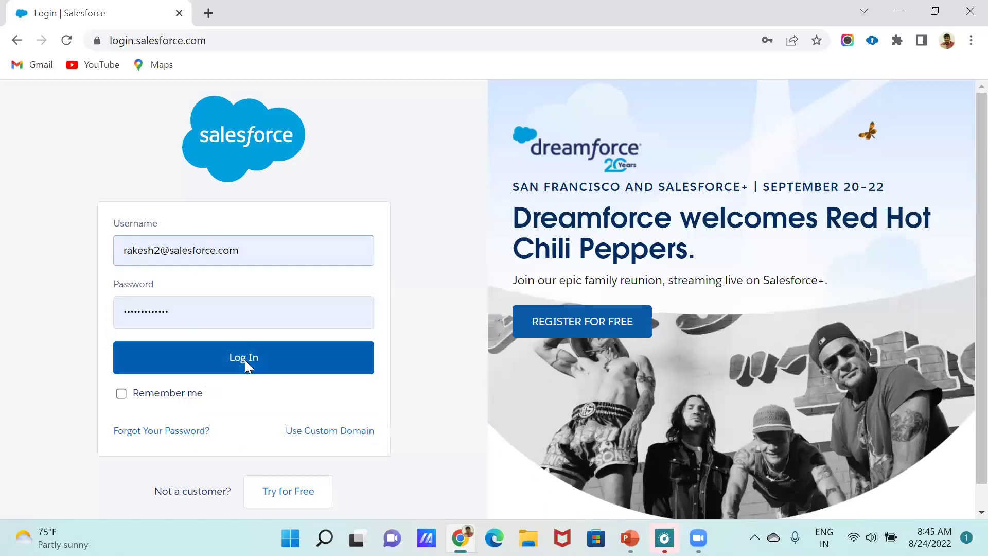
click(244, 360)
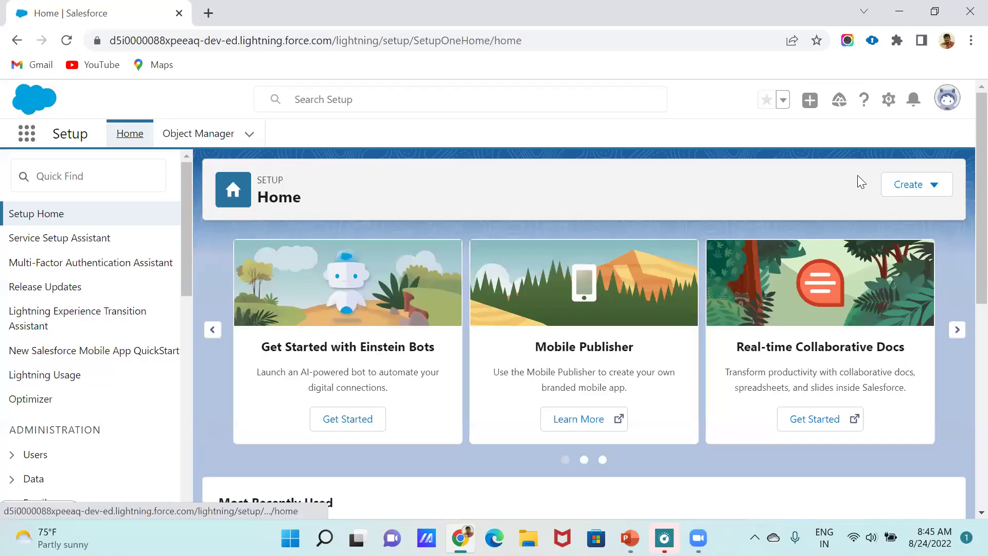
Open Setup in a new tab and search Quick Find for 'user in'.
click(890, 101)
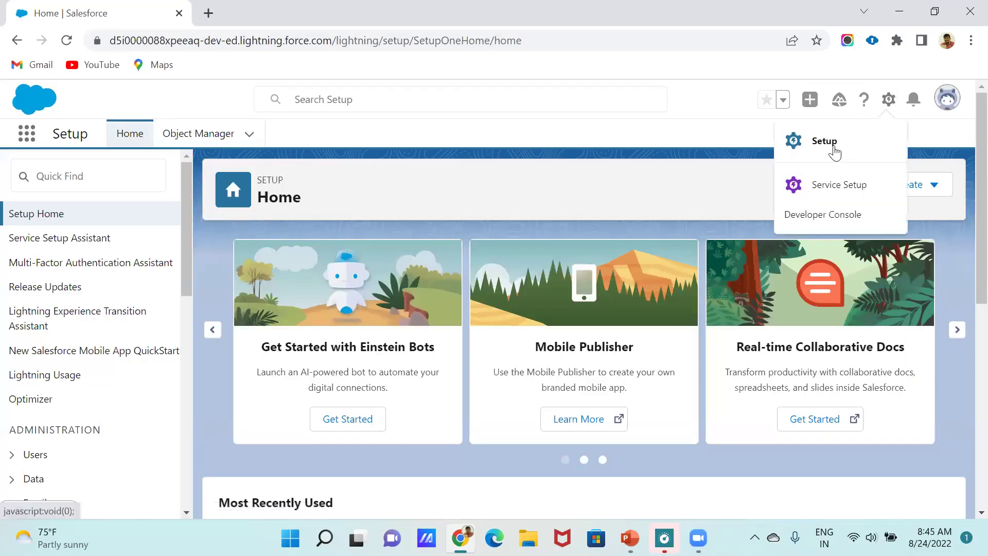
click(822, 153)
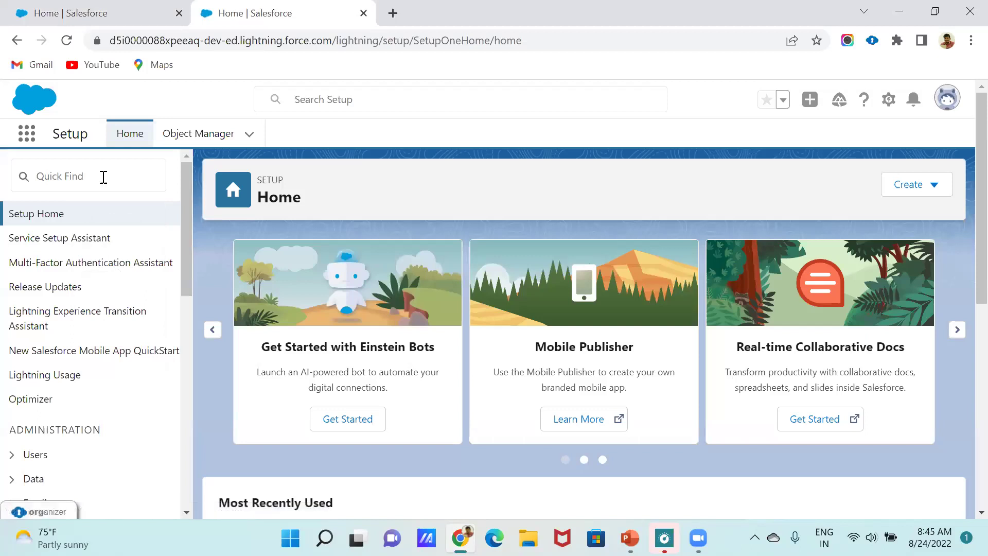
click(103, 177)
text(user )
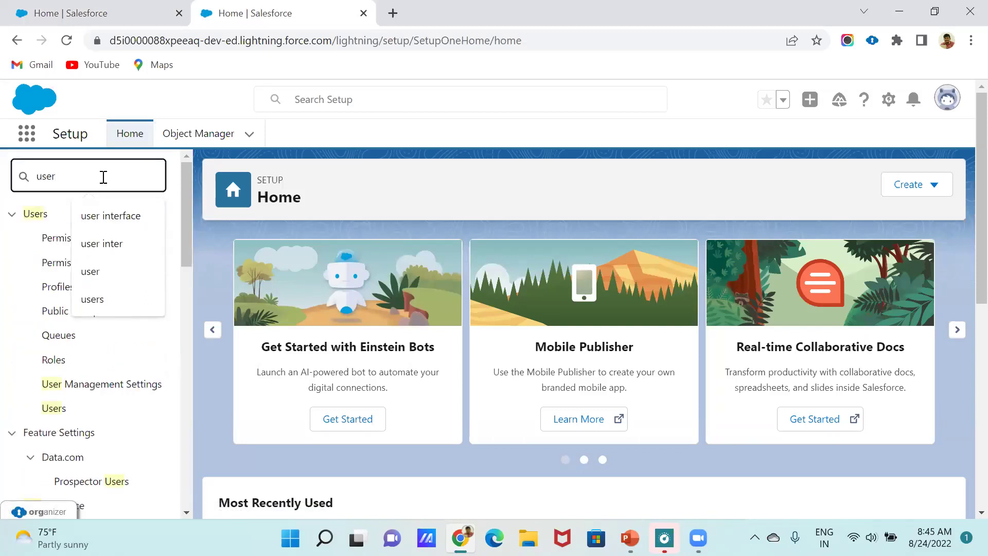
text(inter)
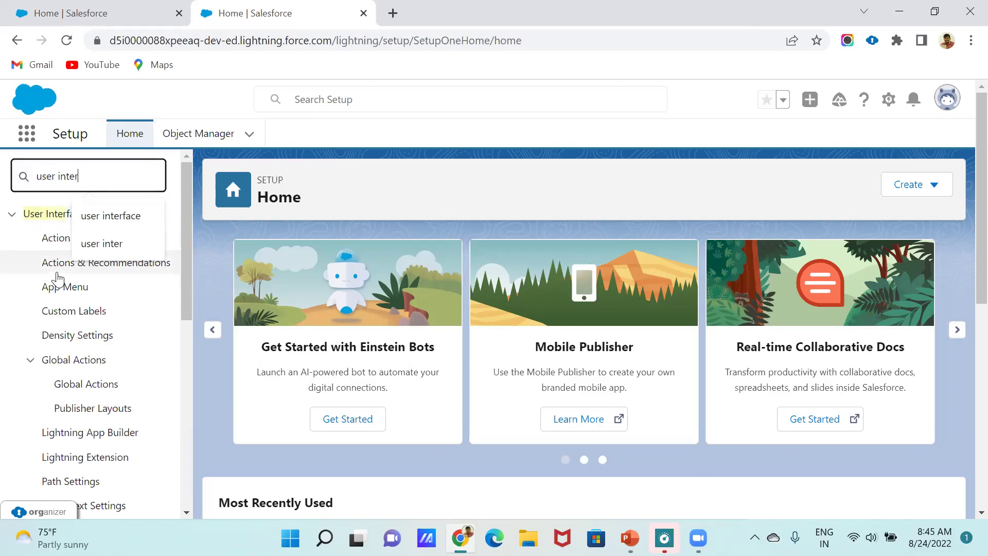
scroll(58, 273, down, 2)
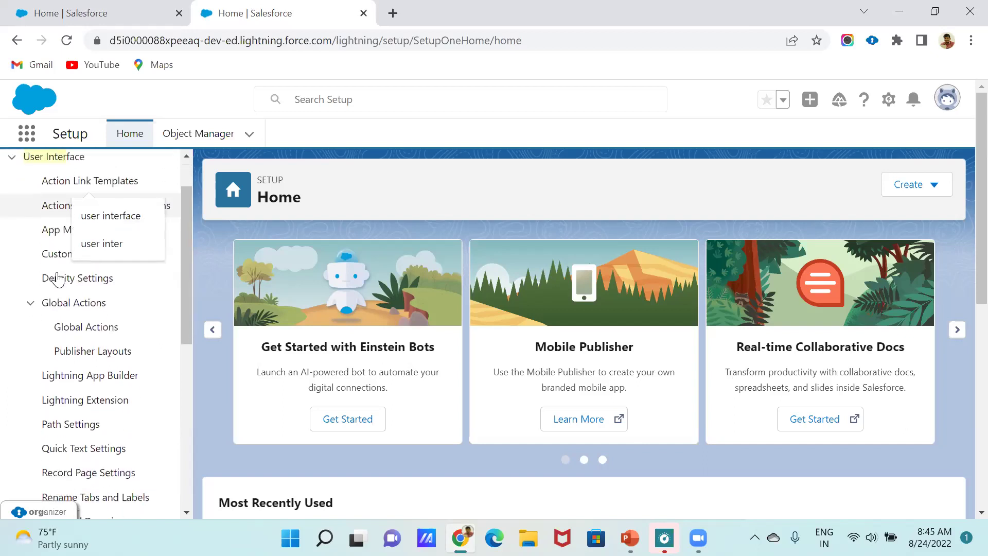
scroll(57, 278, down, 8)
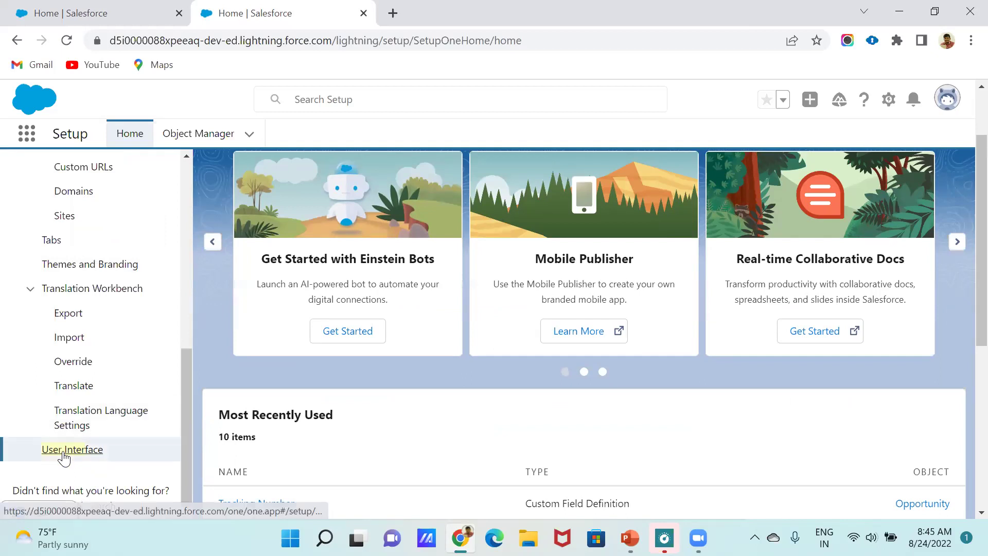
Confirm custom address fields (Beta) are enabled in User Interface settings, then go to Object Manager.
click(63, 454)
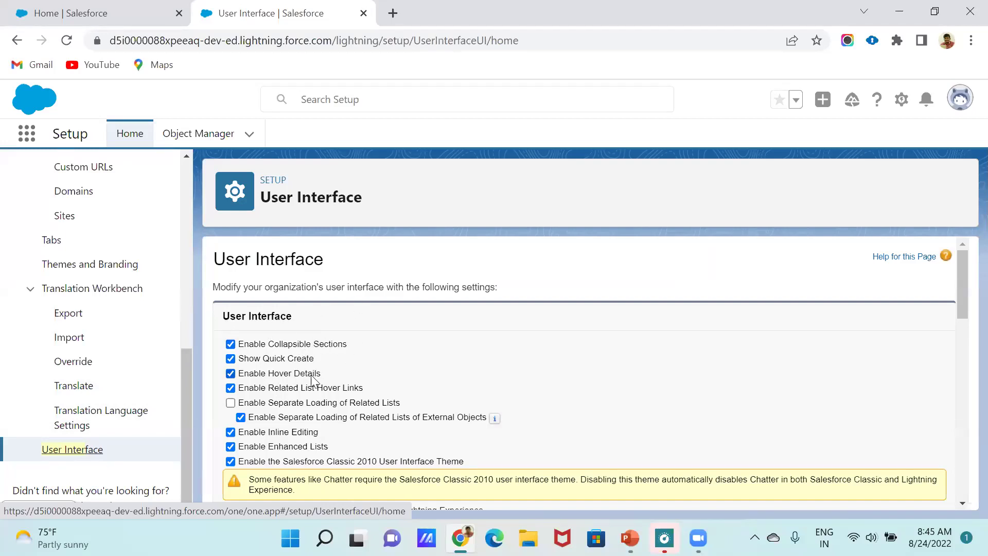
scroll(312, 382, down, 7)
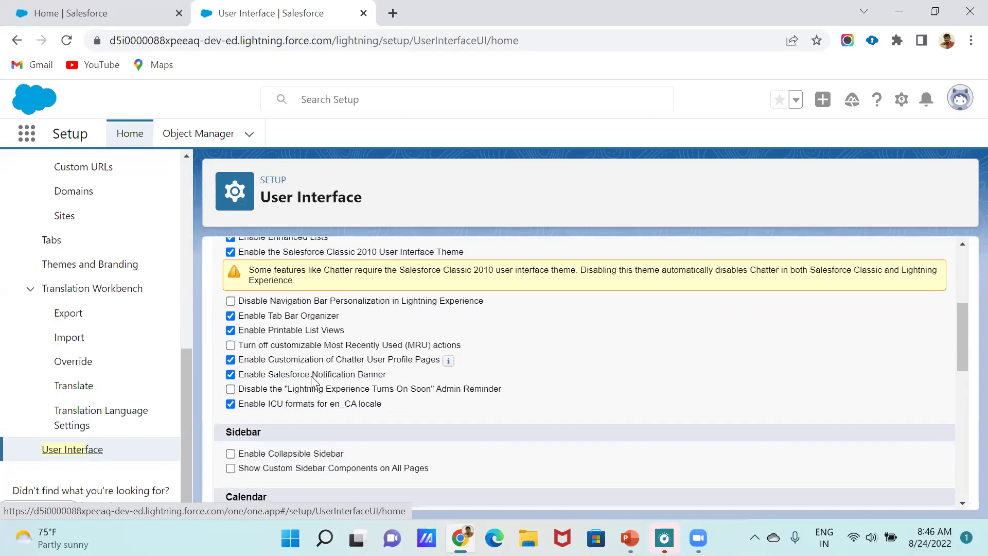
scroll(312, 382, down, 5)
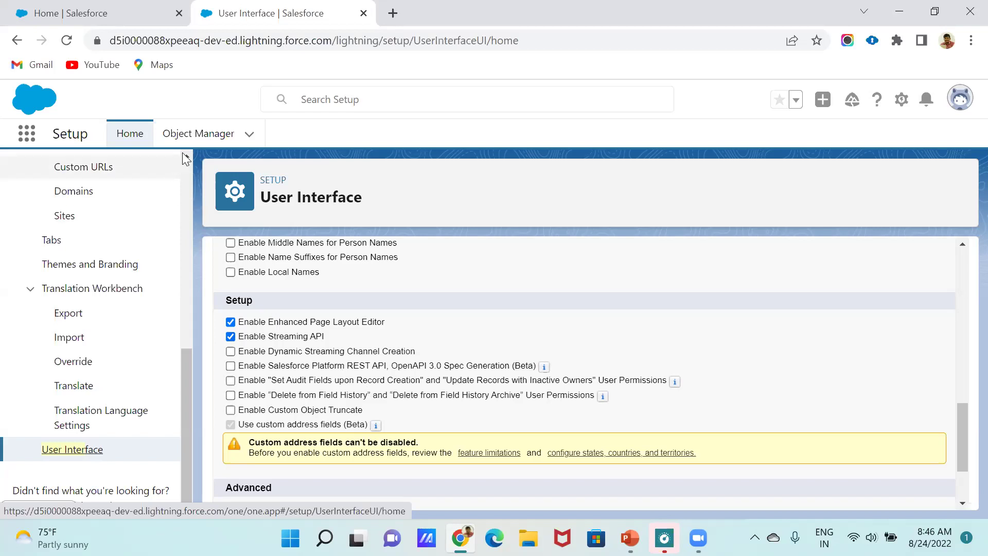
click(196, 134)
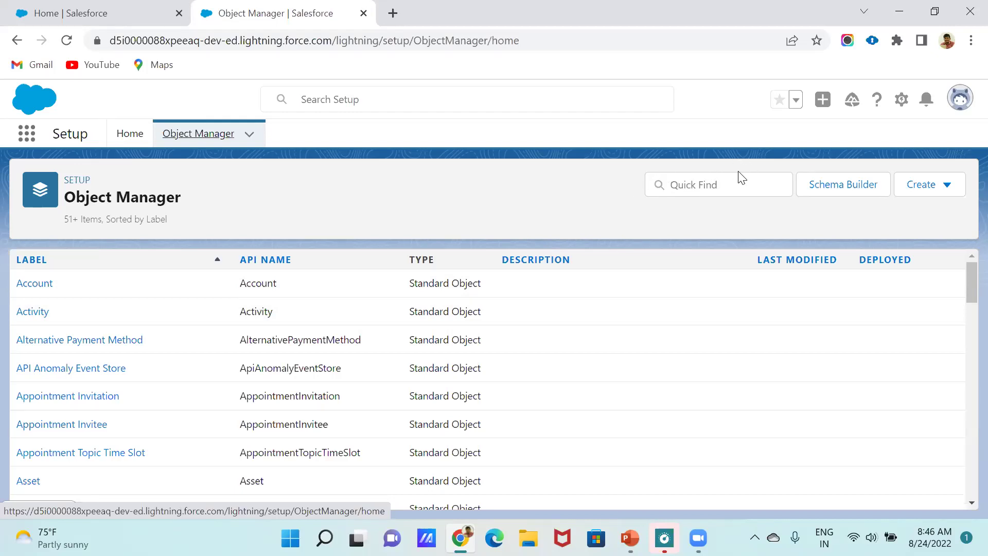
Filter Object Manager for 'teac', open Teacher, and start a new field in Fields & Relationships.
click(732, 185)
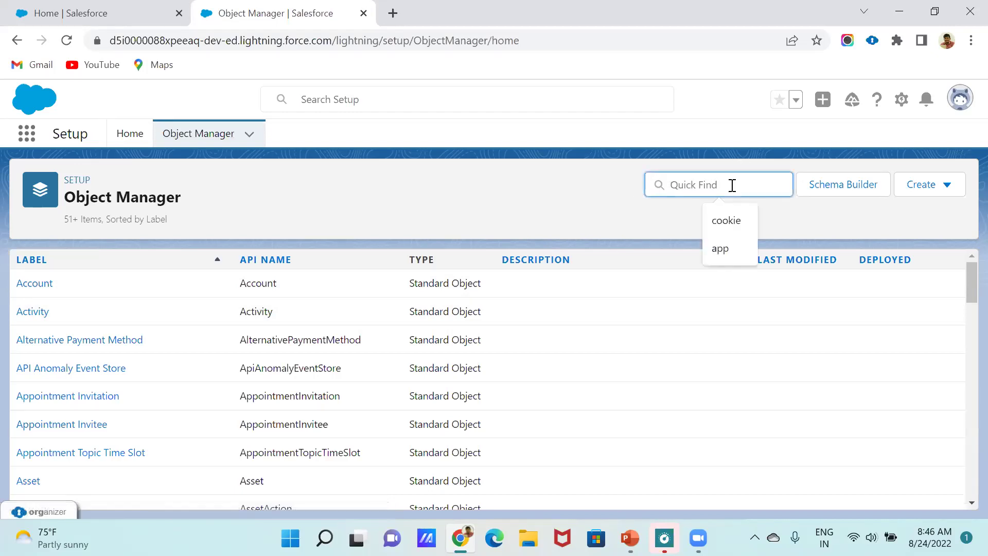
text(tea)
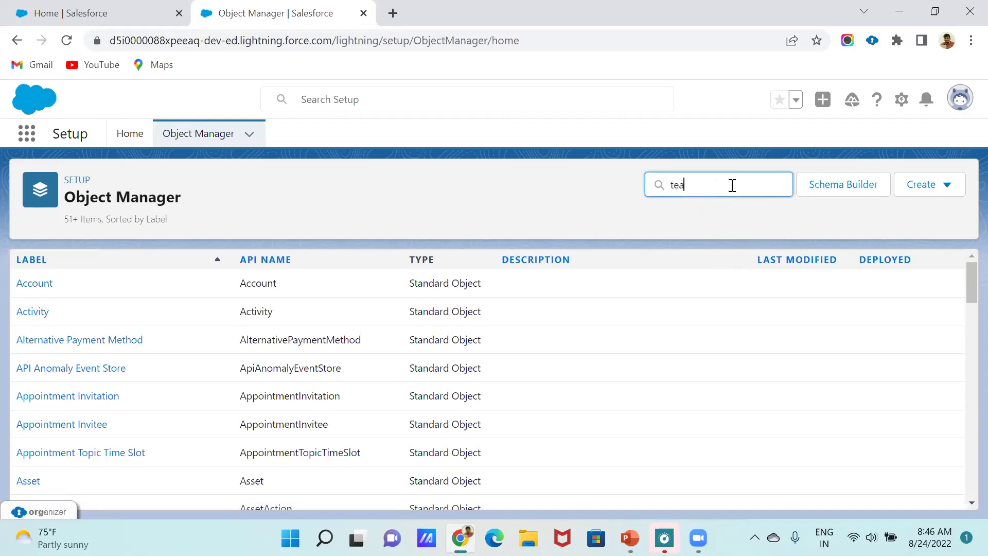
text(che)
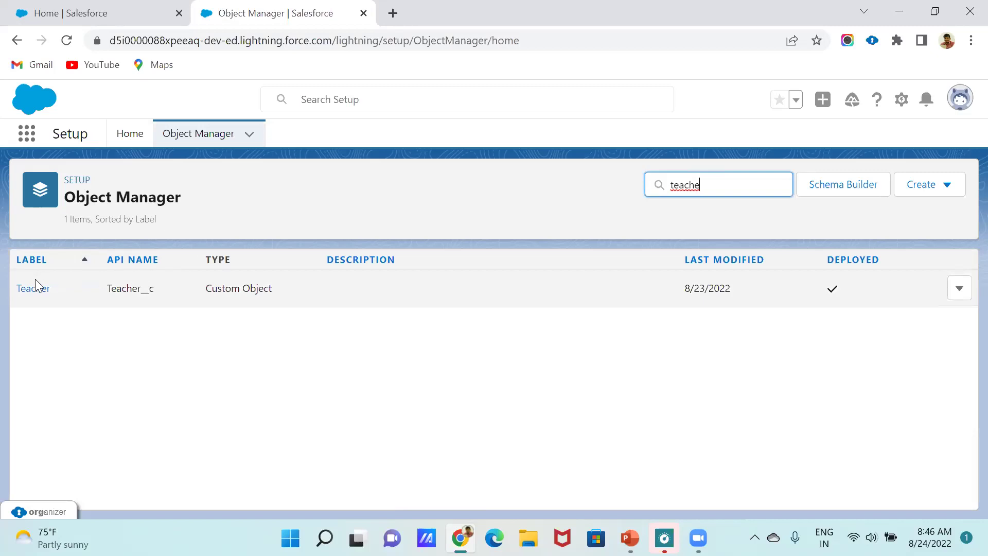
click(30, 290)
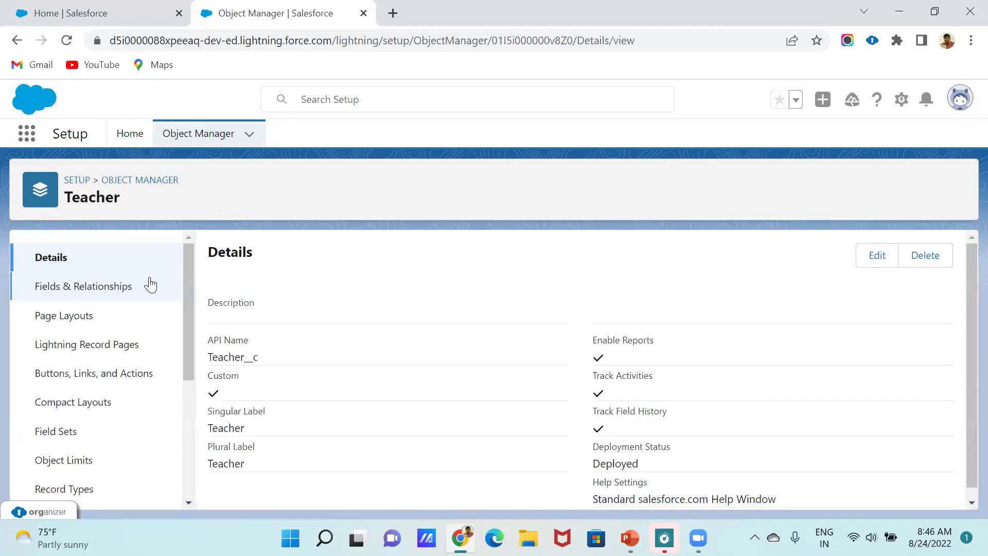
click(109, 287)
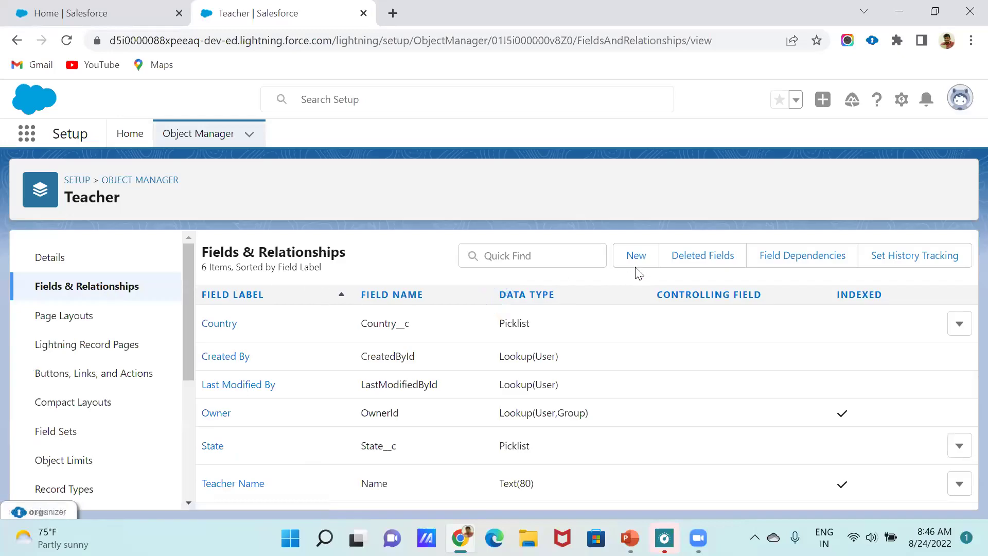
click(652, 256)
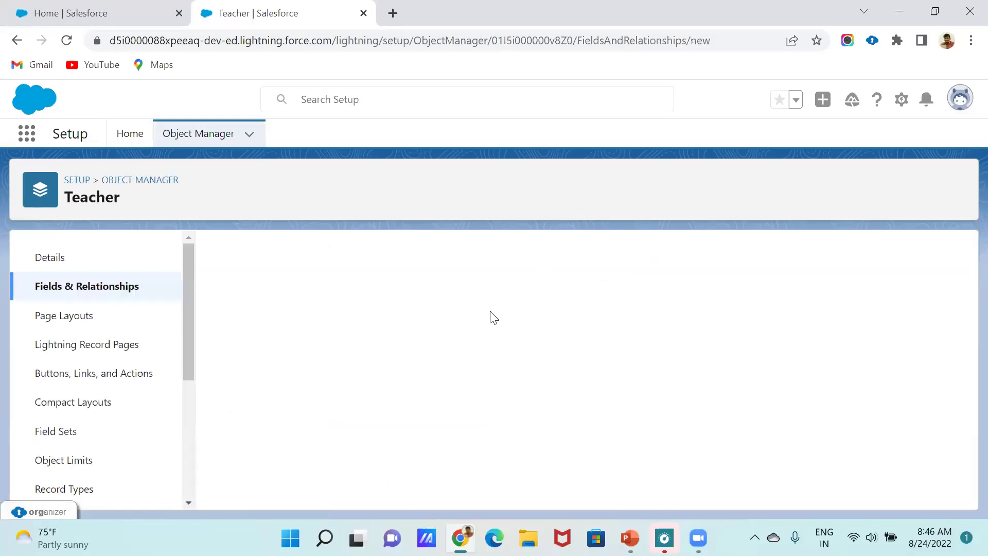
Choose Address as the new Teacher field's data type and continue.
scroll(421, 363, down, 10)
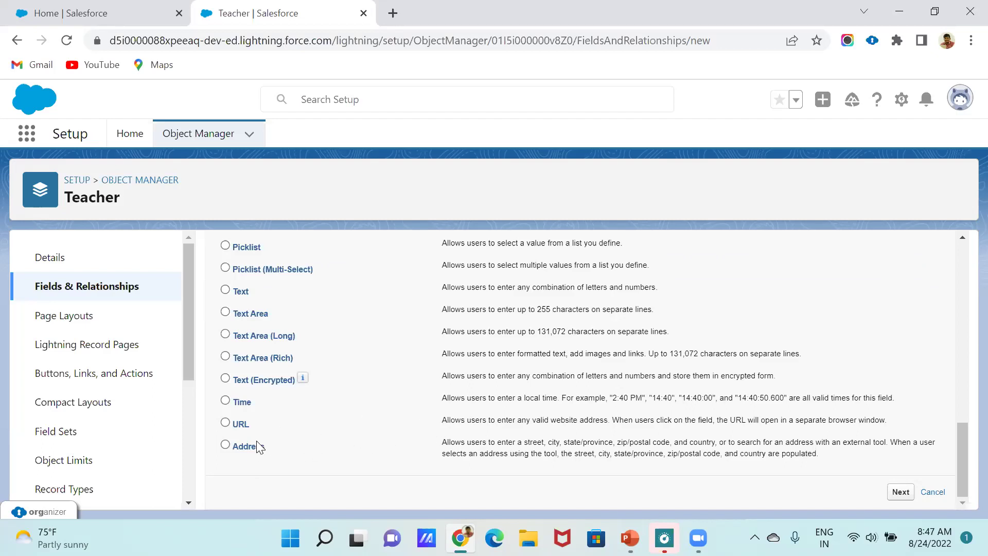
click(226, 445)
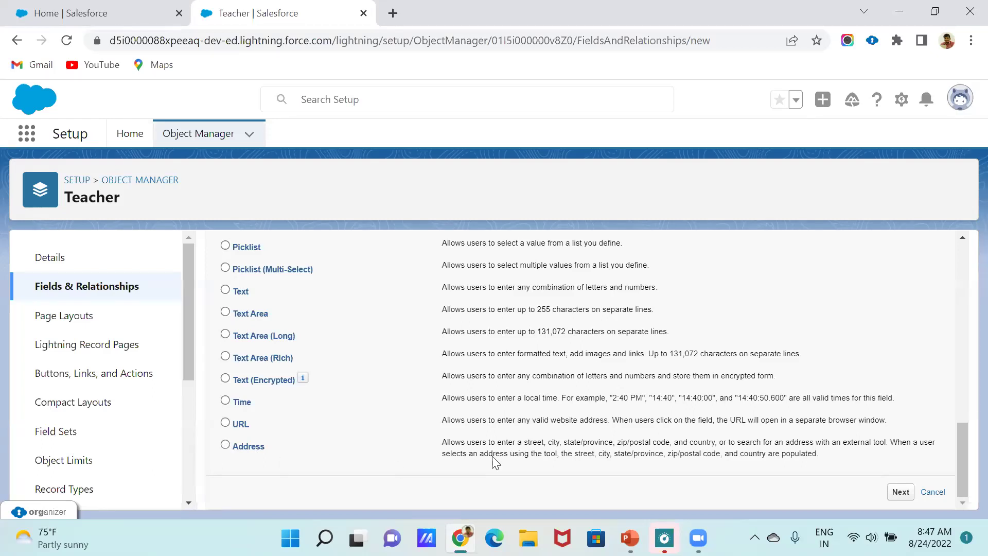
click(899, 493)
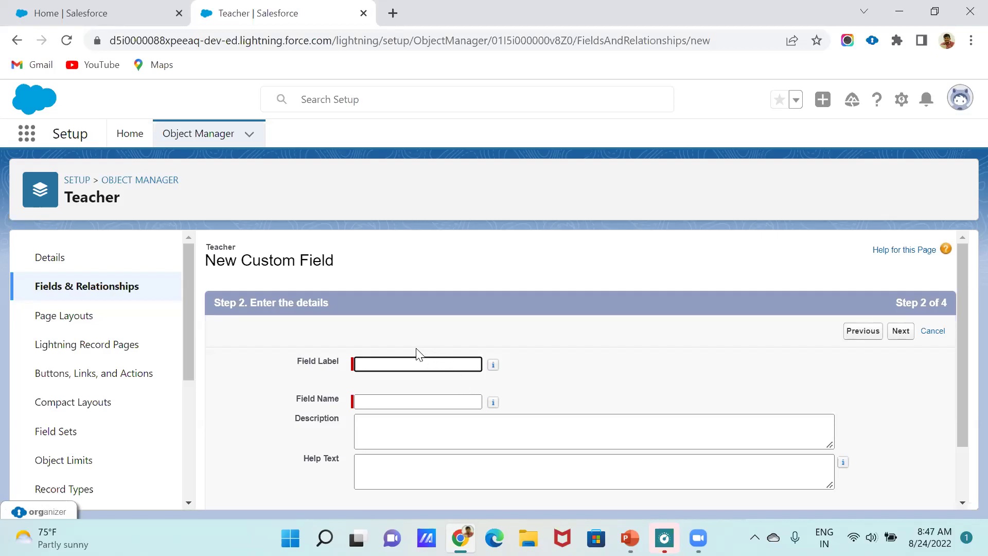
Label the field 'Home Adress' (Home_Adress), accept default security and layouts, and save it.
click(407, 364)
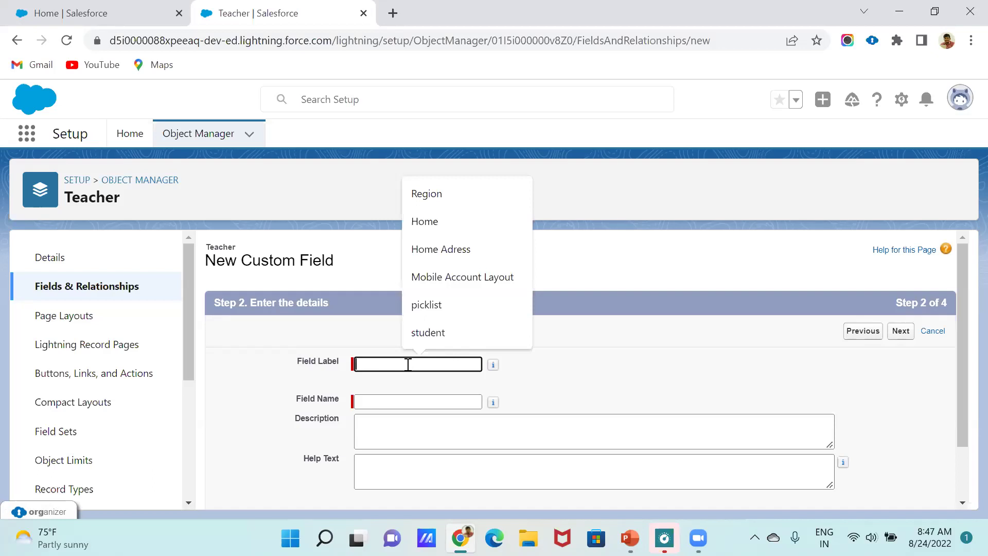
text(Home Adress)
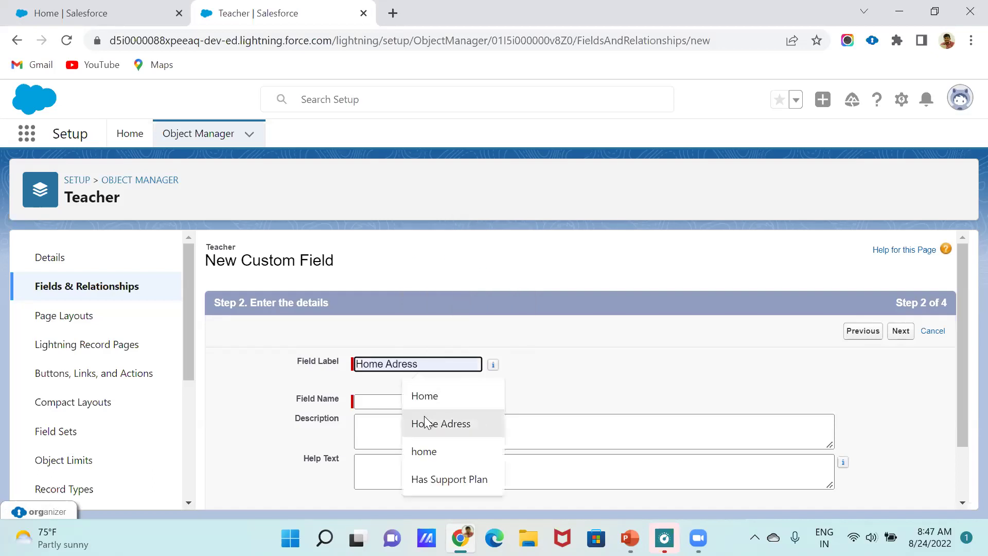
click(424, 417)
click(385, 401)
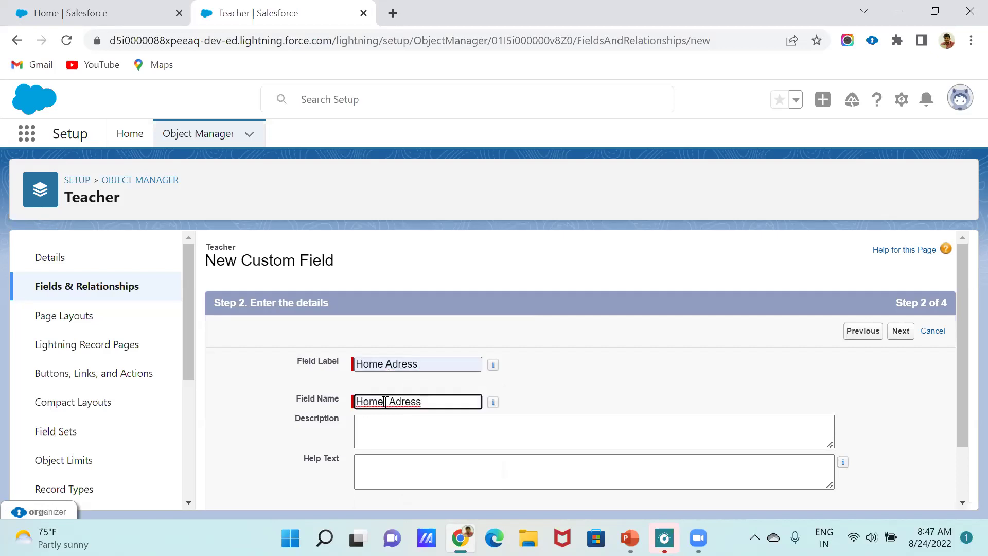
scroll(474, 417, down, 2)
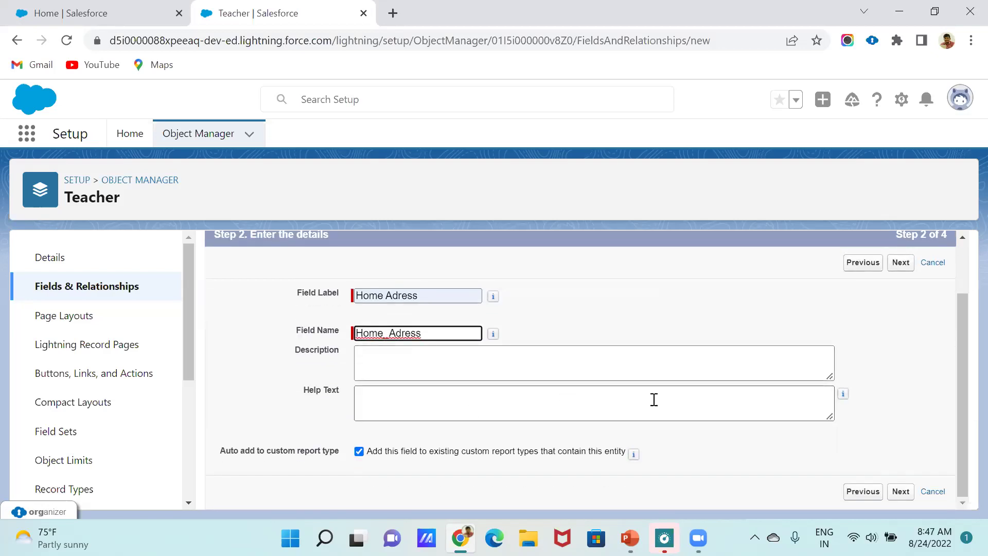
click(897, 501)
click(900, 493)
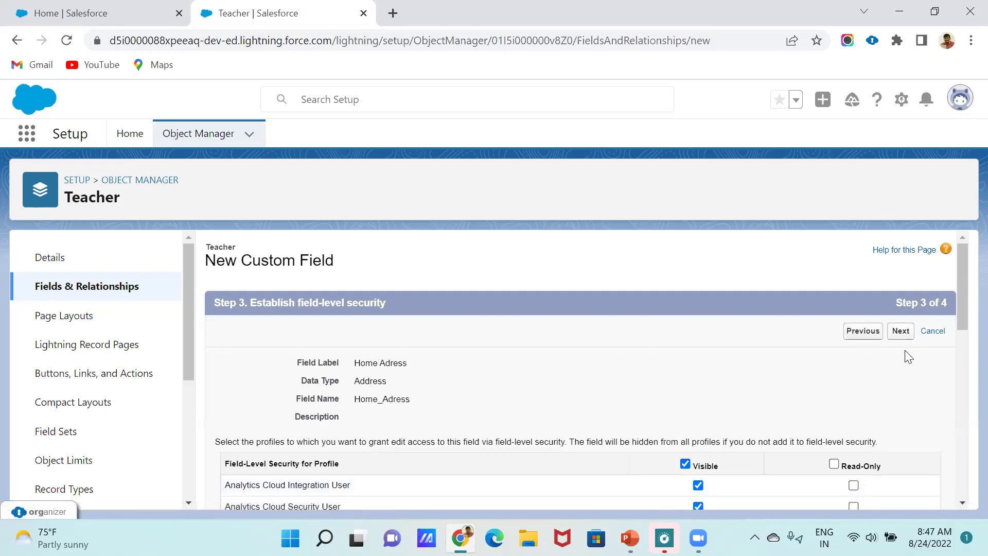
click(899, 335)
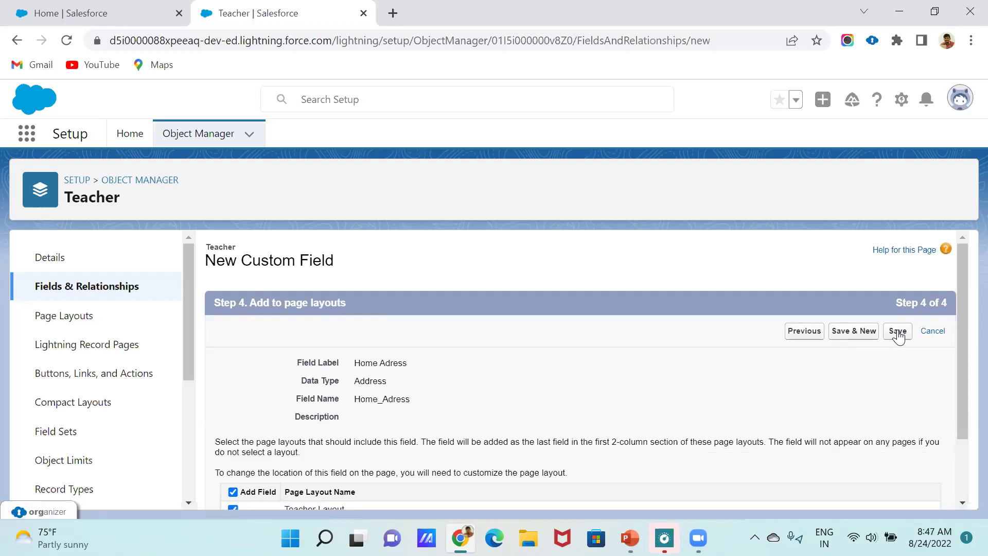
click(898, 332)
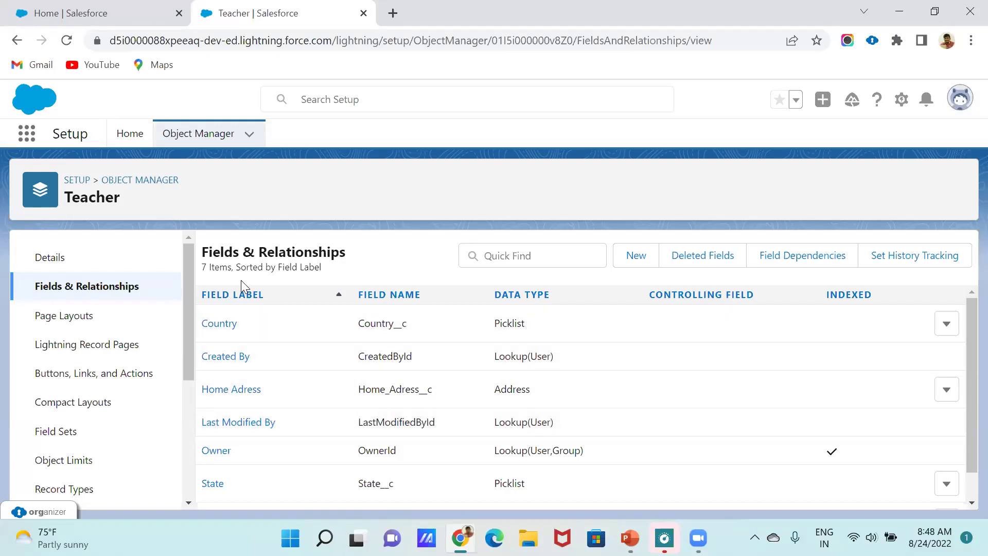
Switch to the SMS Lightning app via App Launcher search 'sm' and start a new Teacher record.
click(28, 137)
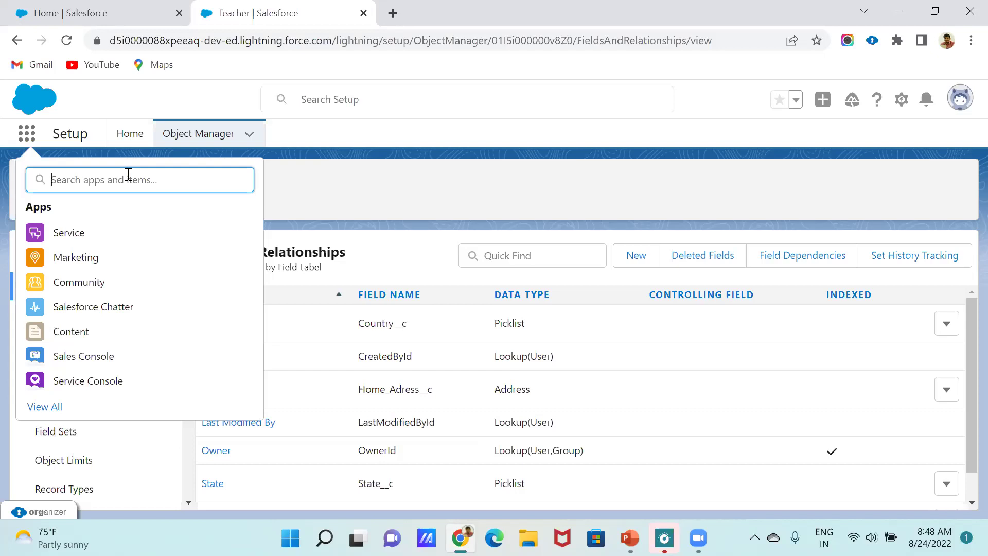
text(sm)
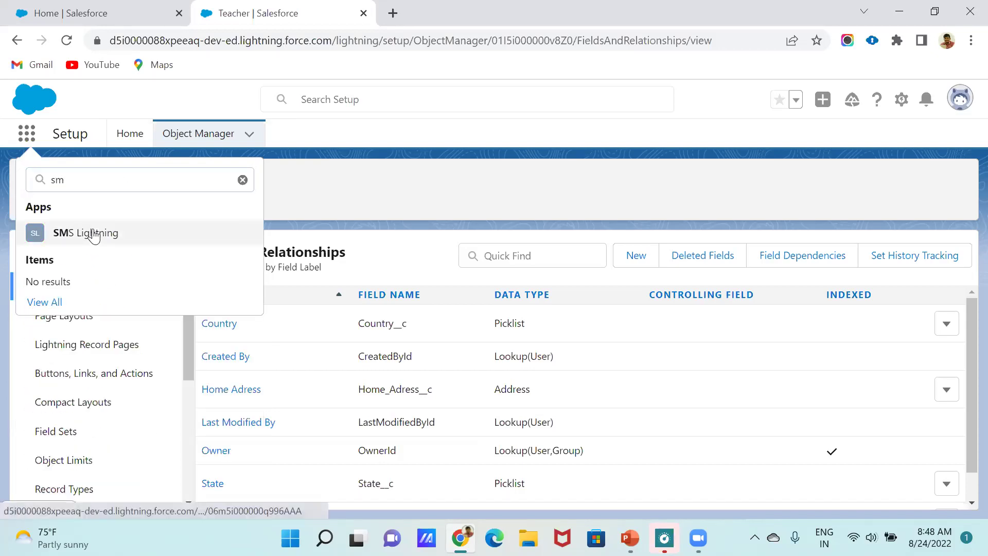
click(94, 234)
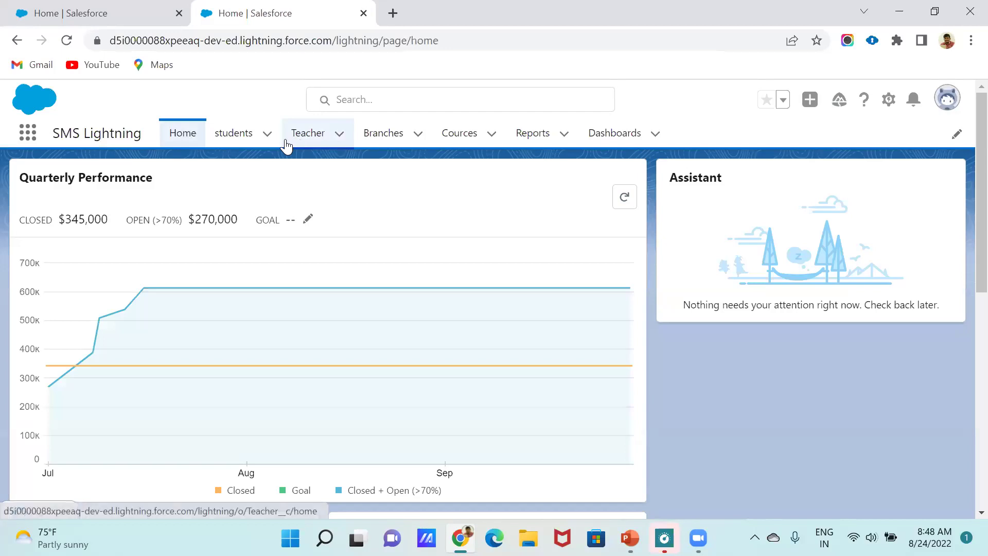
click(308, 138)
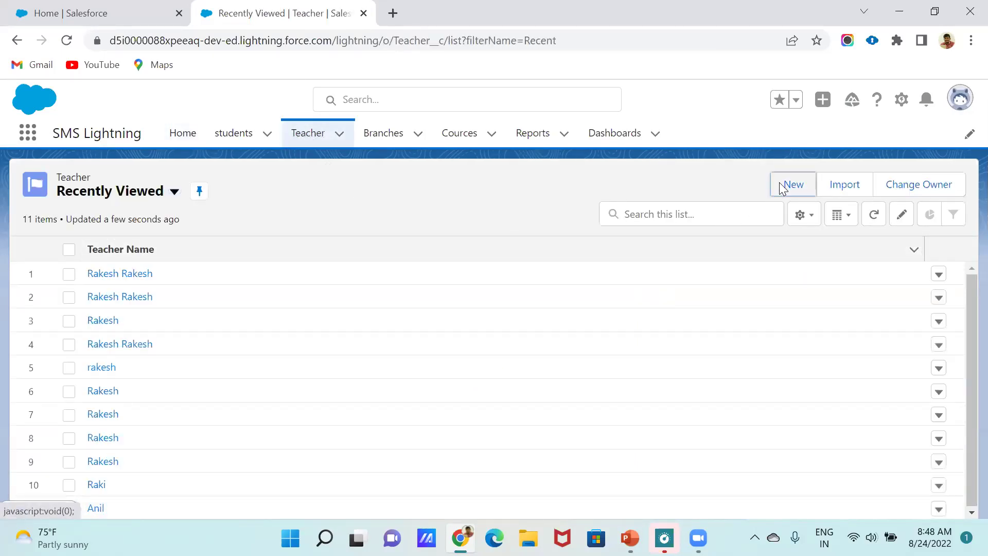
click(781, 186)
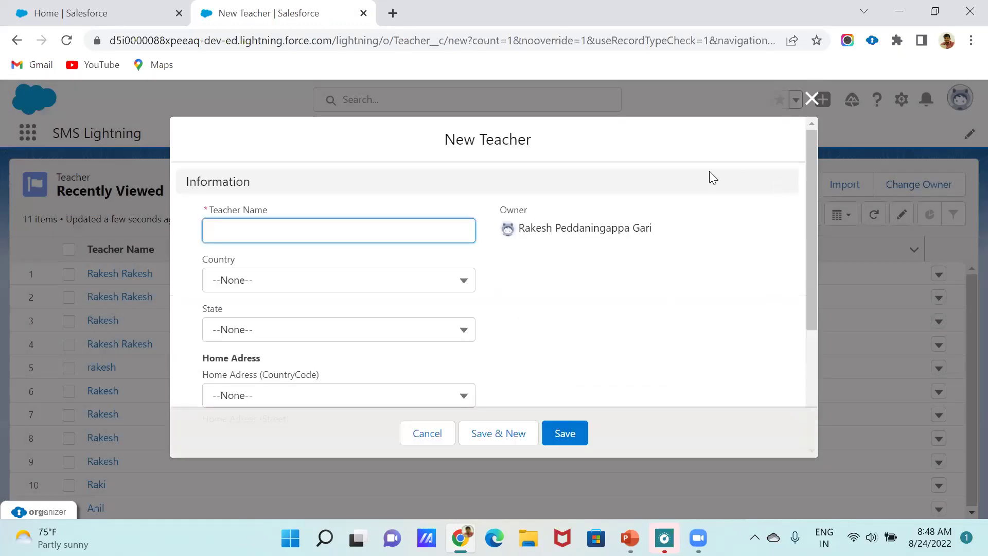
Set the Home Adress country to India and the state to Andhra Pradesh.
scroll(409, 312, down, 2)
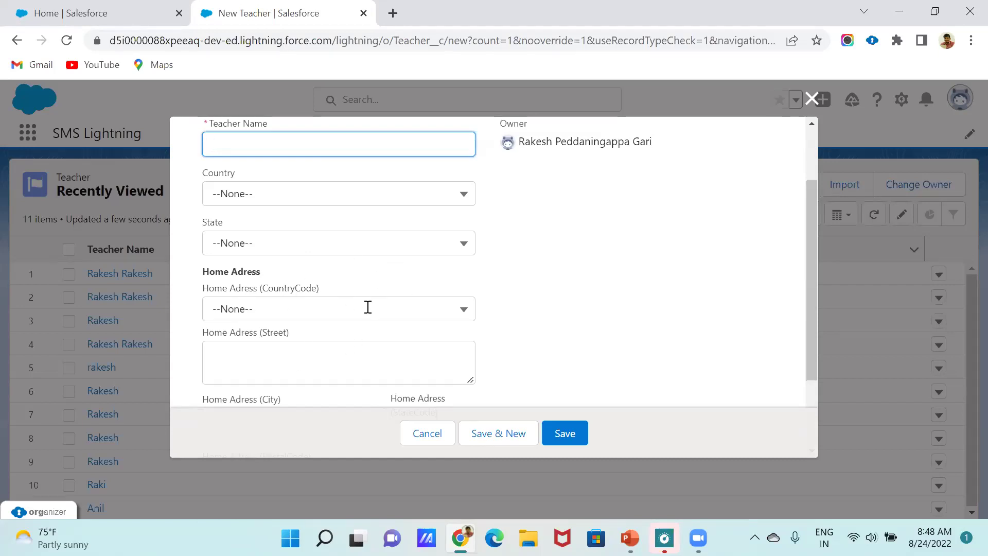
scroll(365, 309, down, 2)
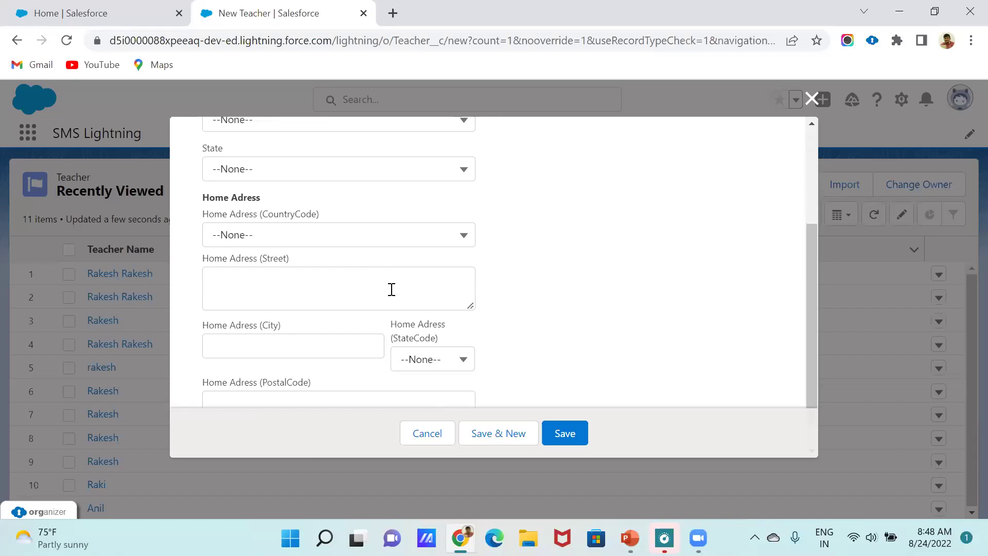
scroll(390, 289, up, 2)
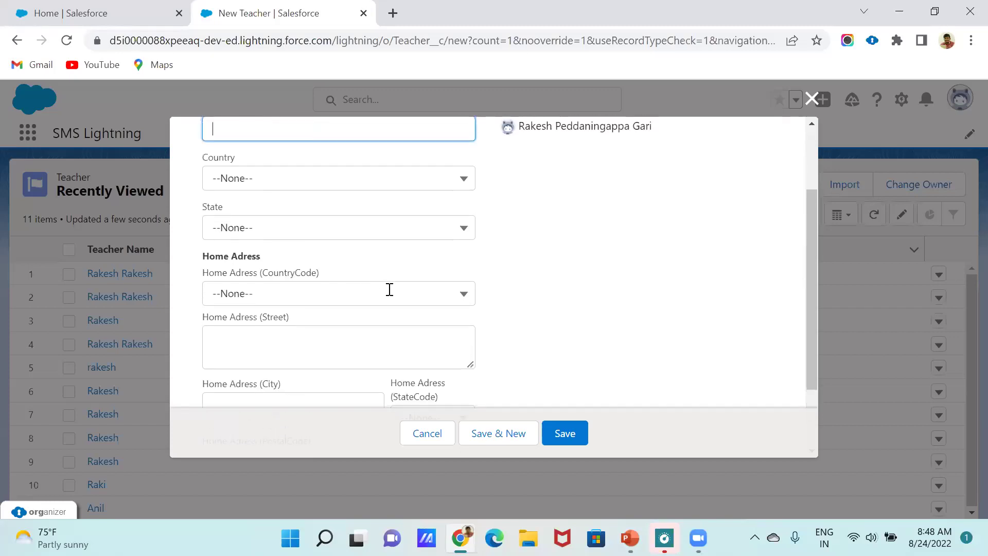
scroll(364, 264, up, 2)
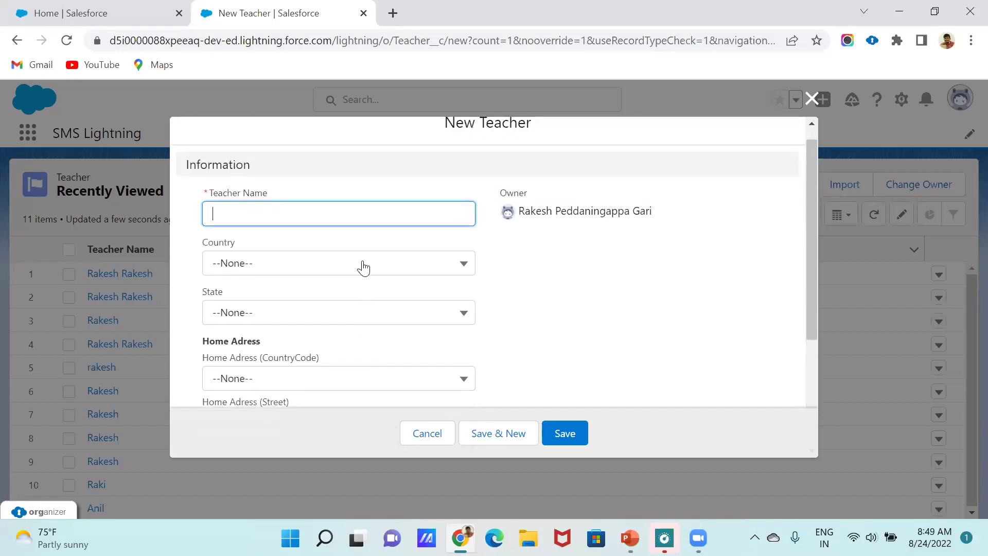
click(380, 302)
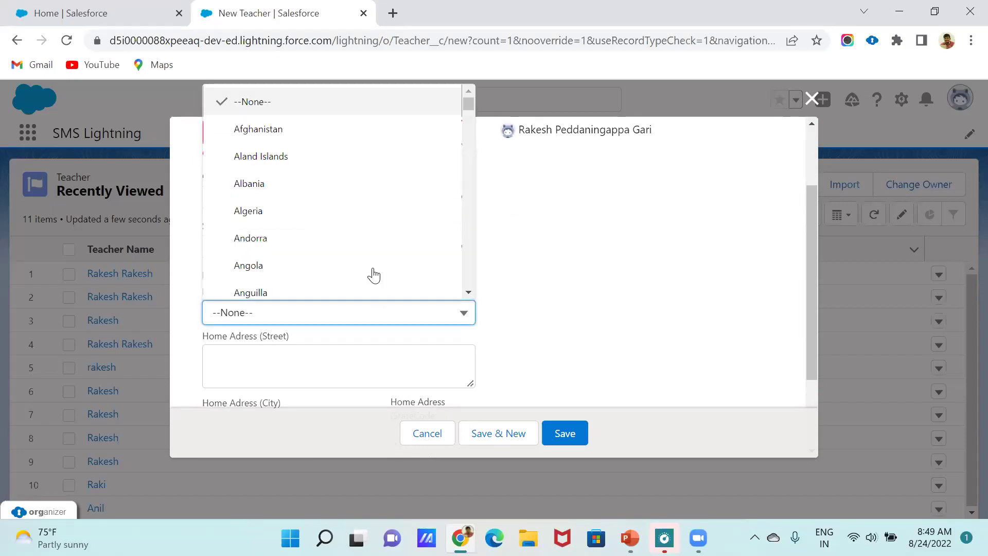
scroll(370, 269, down, 5)
scroll(372, 270, down, 8)
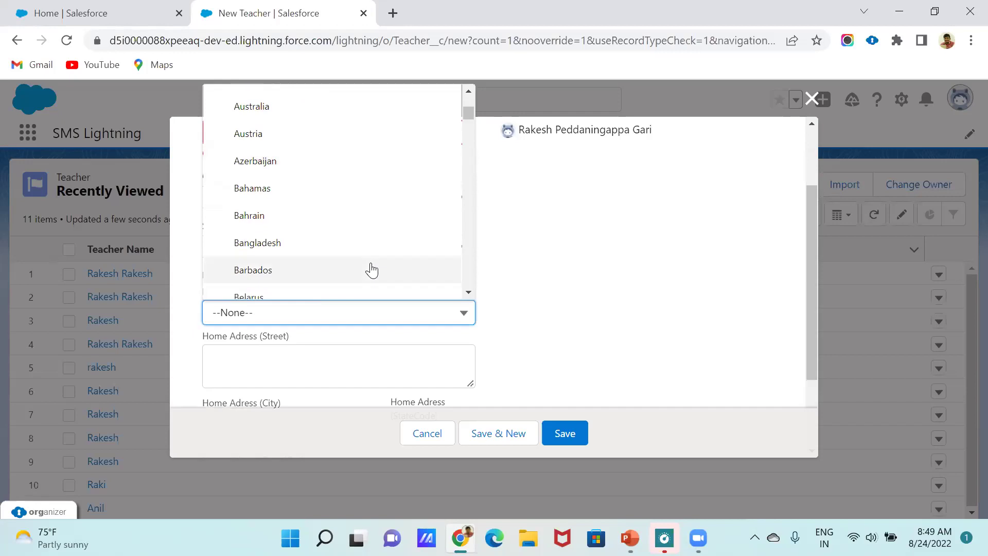
scroll(372, 270, down, 12)
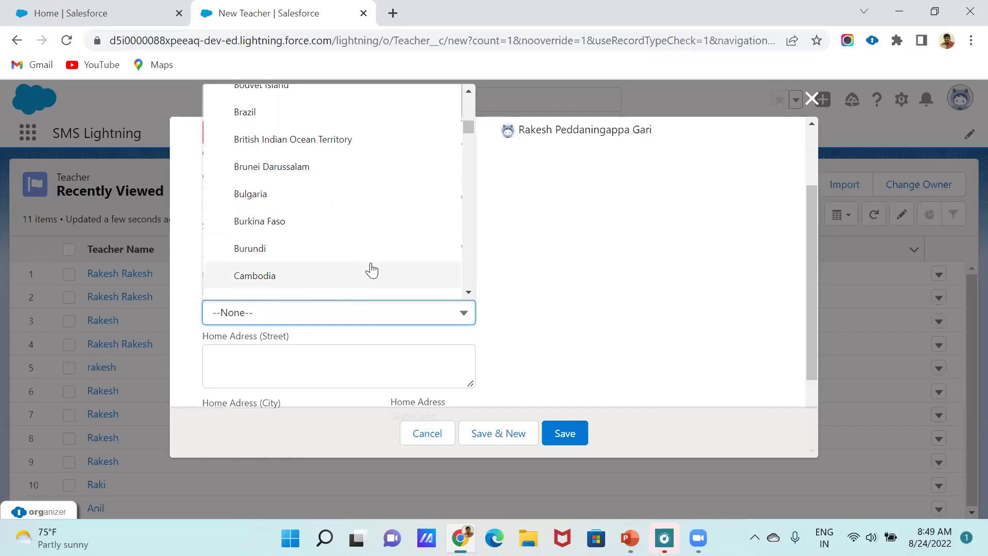
scroll(372, 270, down, 18)
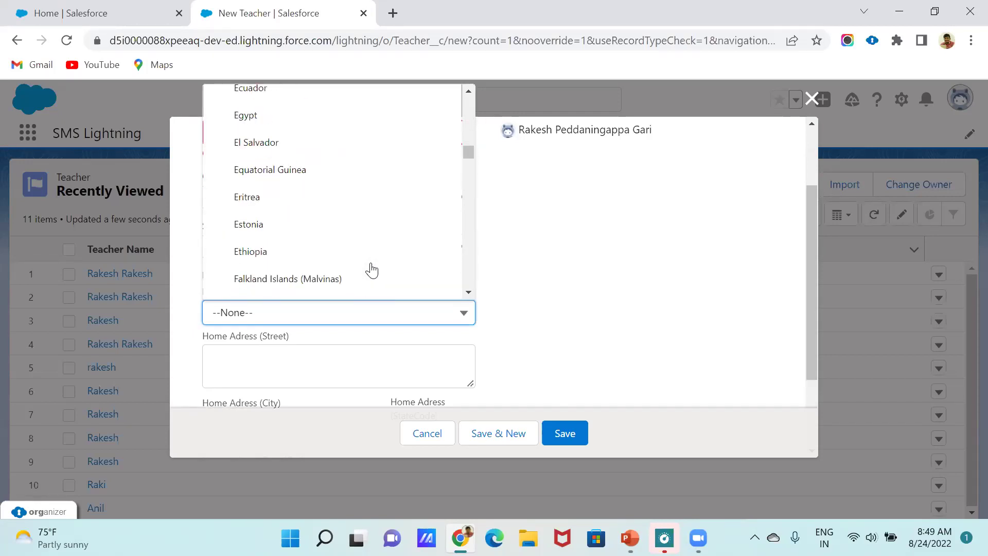
scroll(371, 270, down, 3)
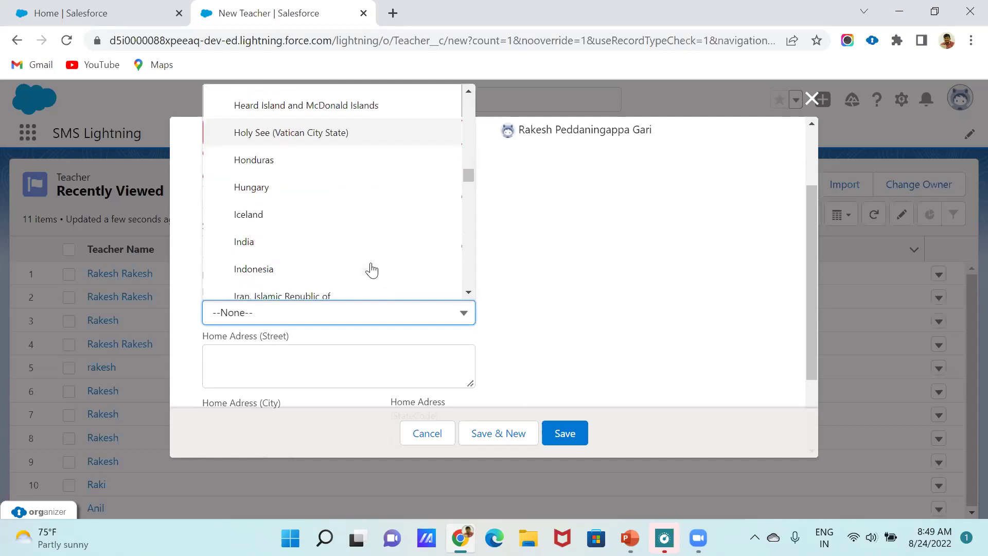
click(348, 242)
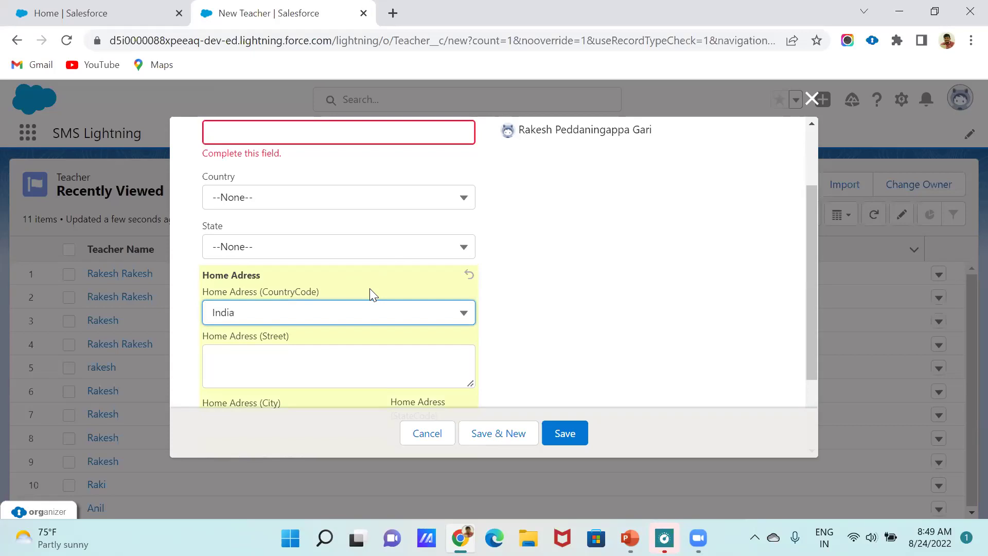
scroll(371, 295, down, 2)
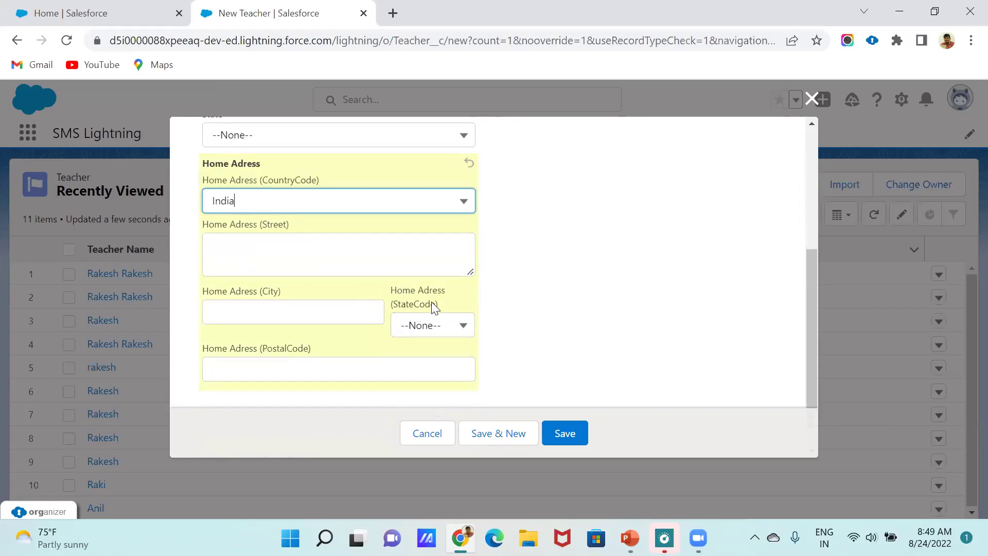
click(444, 324)
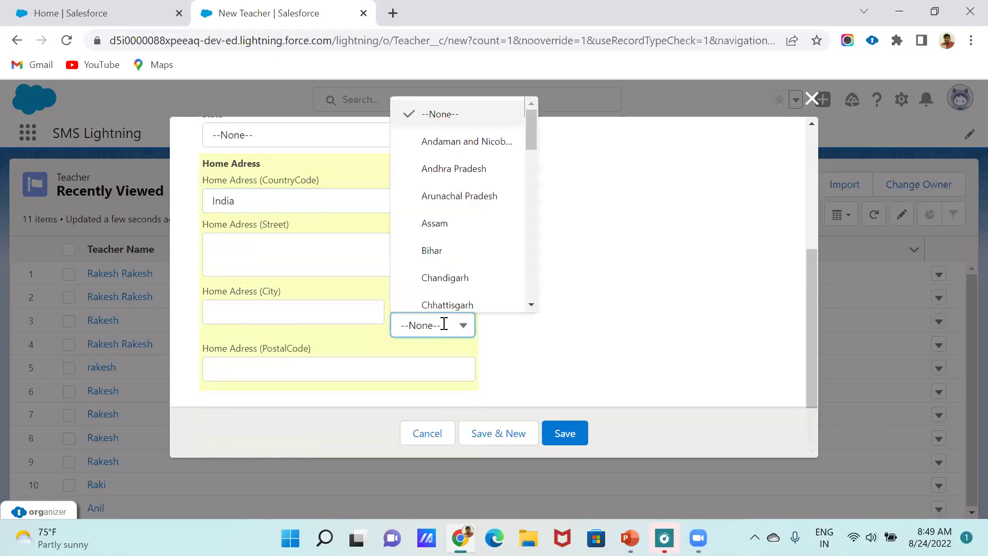
click(450, 170)
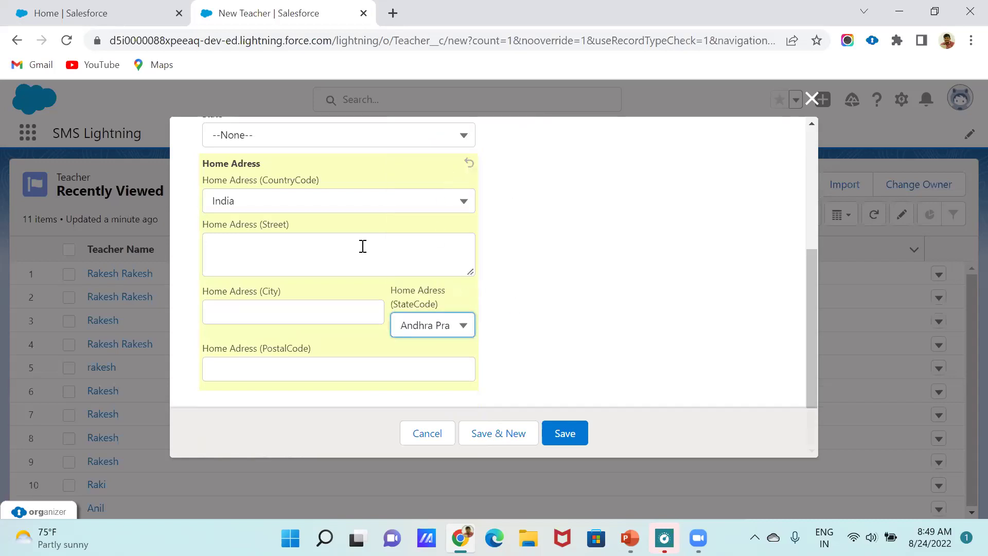
Fill the teacher's name, street, city and postal code from saved details, and save the record.
scroll(363, 247, up, 4)
click(333, 233)
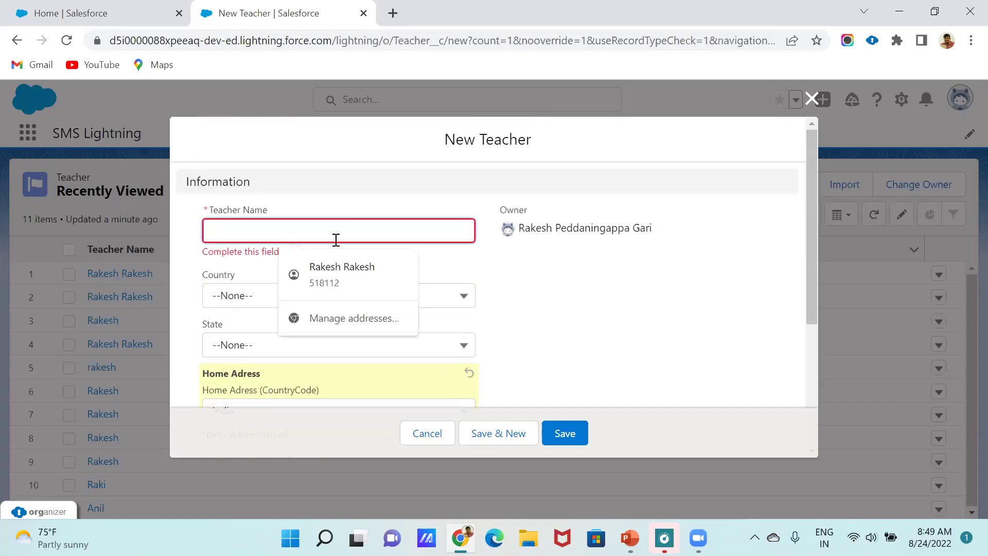
click(336, 256)
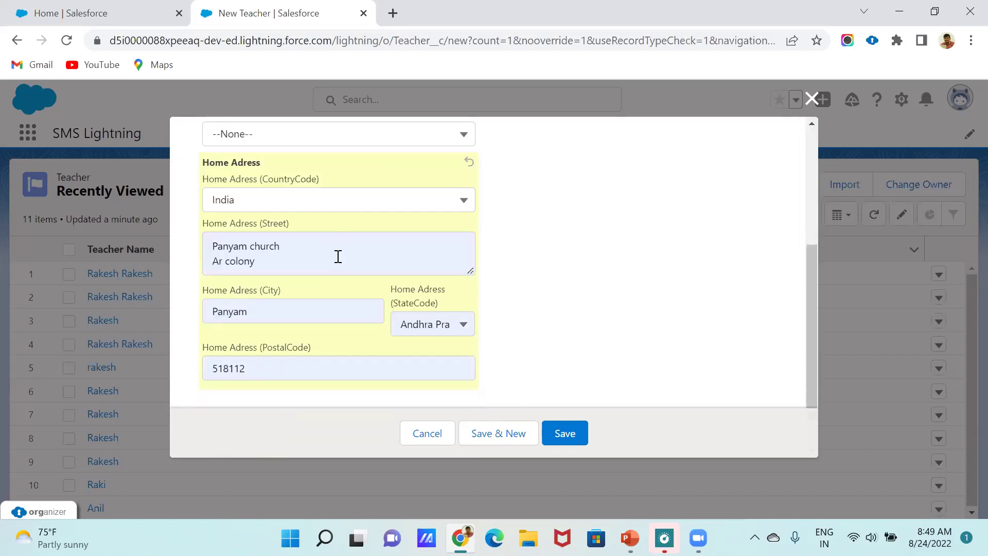
click(567, 434)
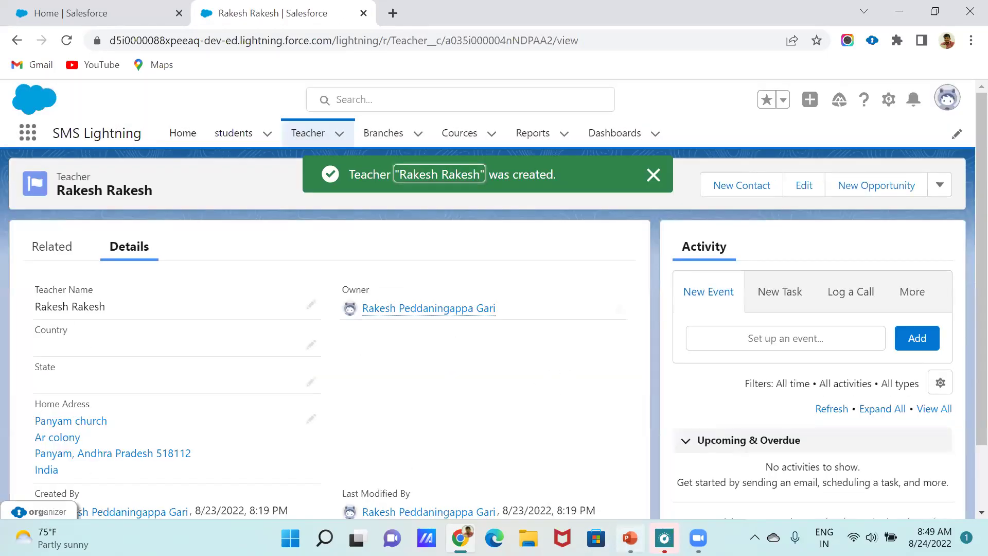
Switch from the saved Teacher record to the PowerPoint presentation on slide 2.
key(alt+Tab)
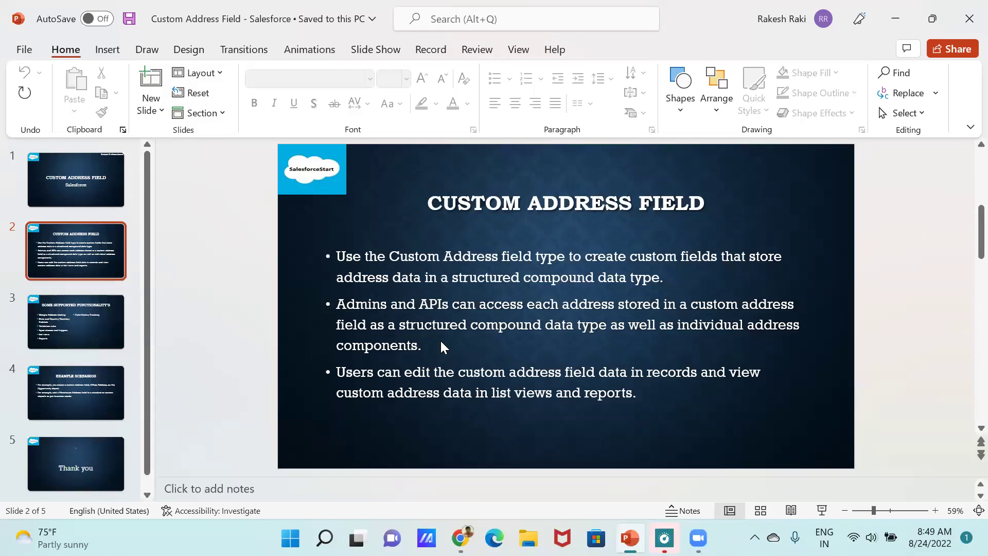
Page through slides 3 and 4 on supported functionality and an example scenario, then return to Salesforce.
key(Page_Down)
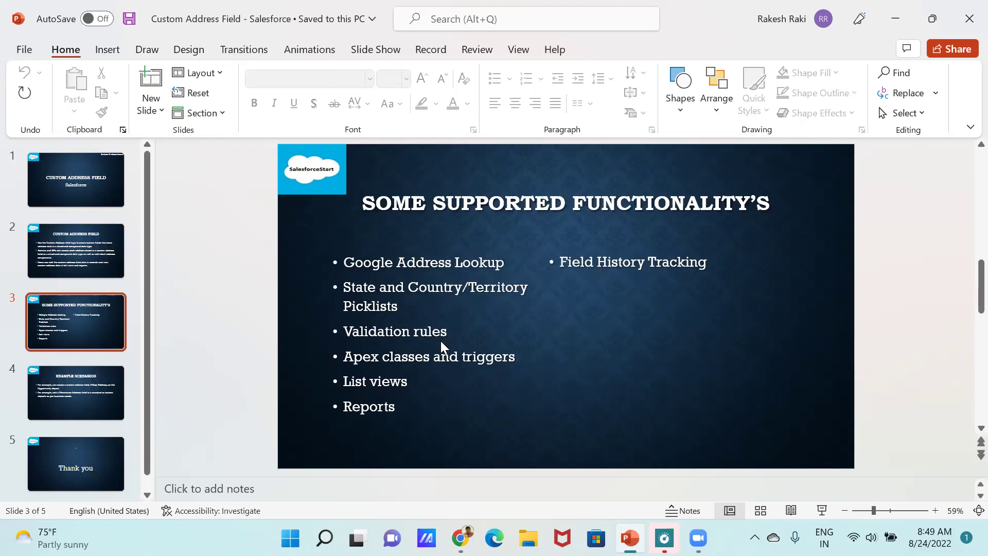
scroll(441, 347, down, 1)
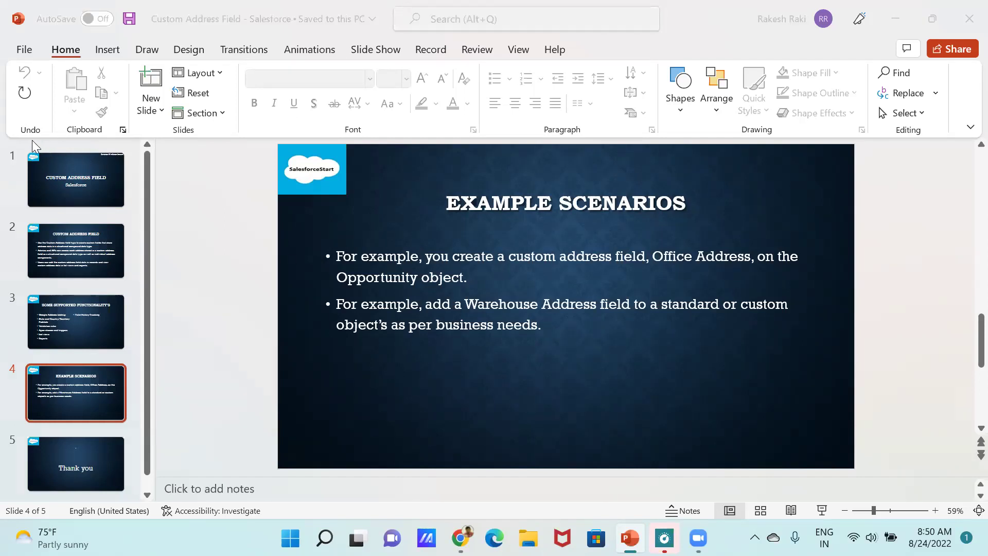
key(alt+Tab)
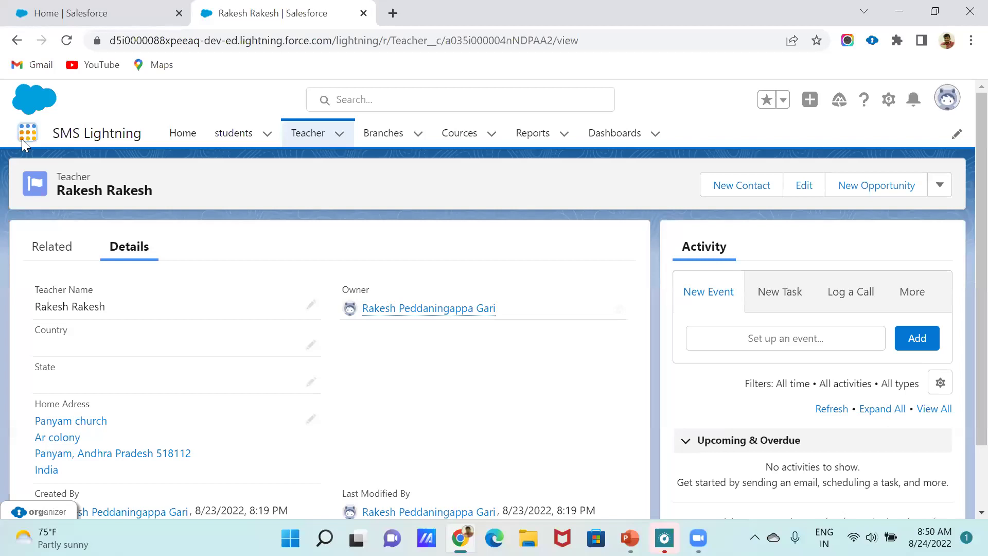
Switch to the Sales app and start a new opportunity from the Opportunities list.
text(sa)
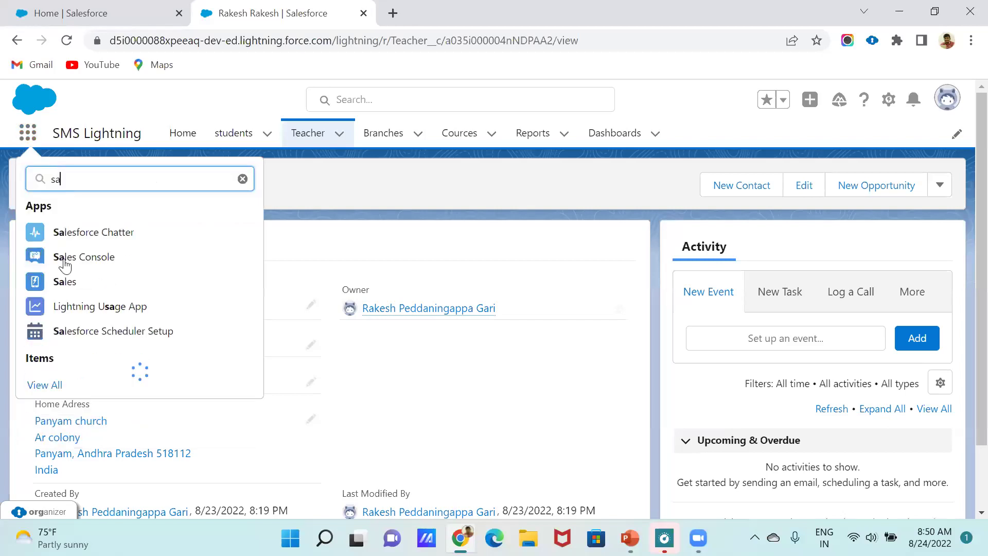
click(65, 283)
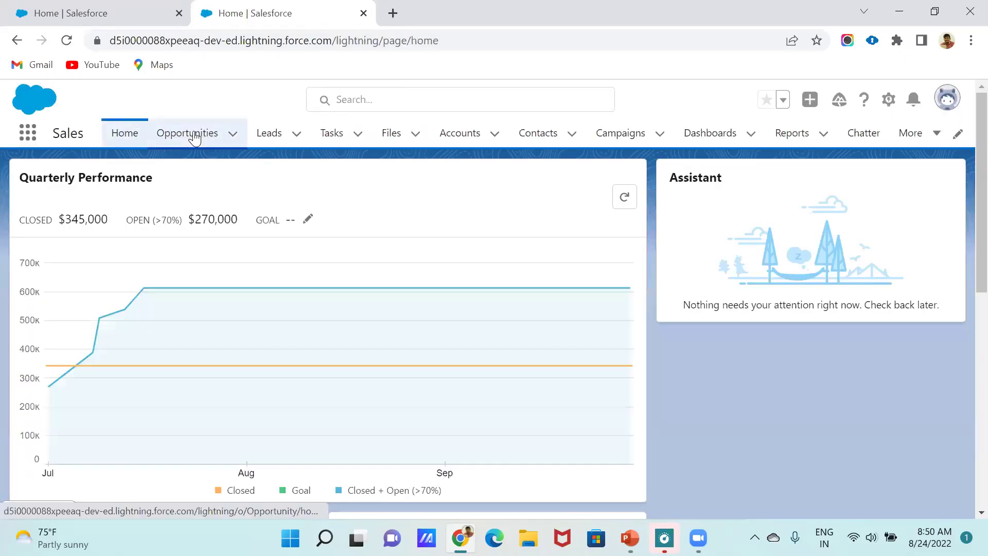
click(194, 136)
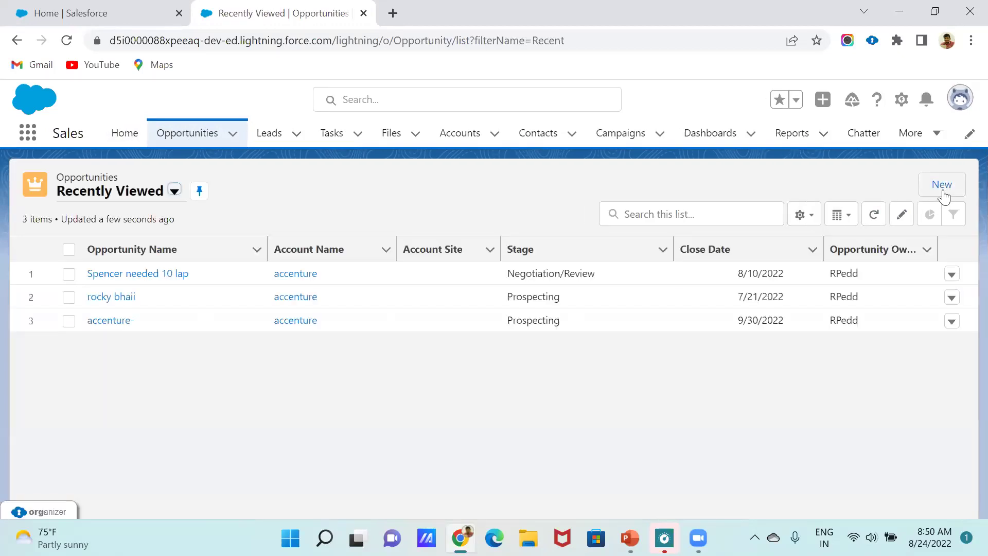
click(943, 191)
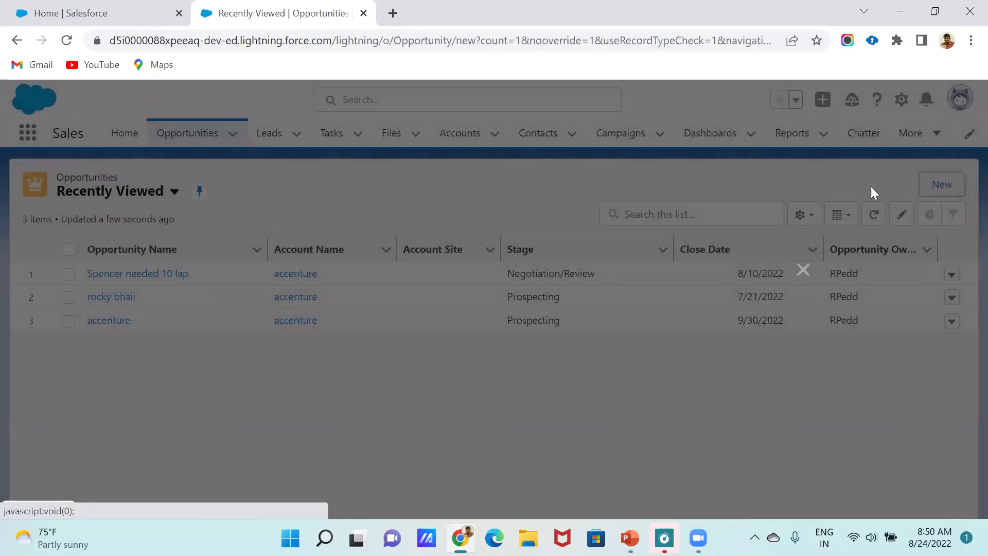
Look over the New Opportunity form, close it without saving, and open the Setup menu.
scroll(414, 305, down, 7)
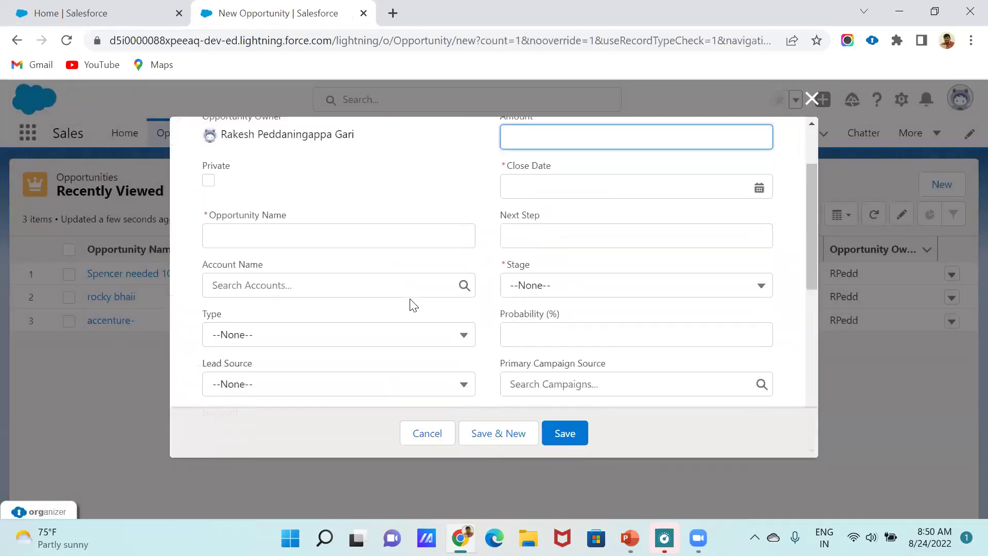
scroll(361, 249, up, 1)
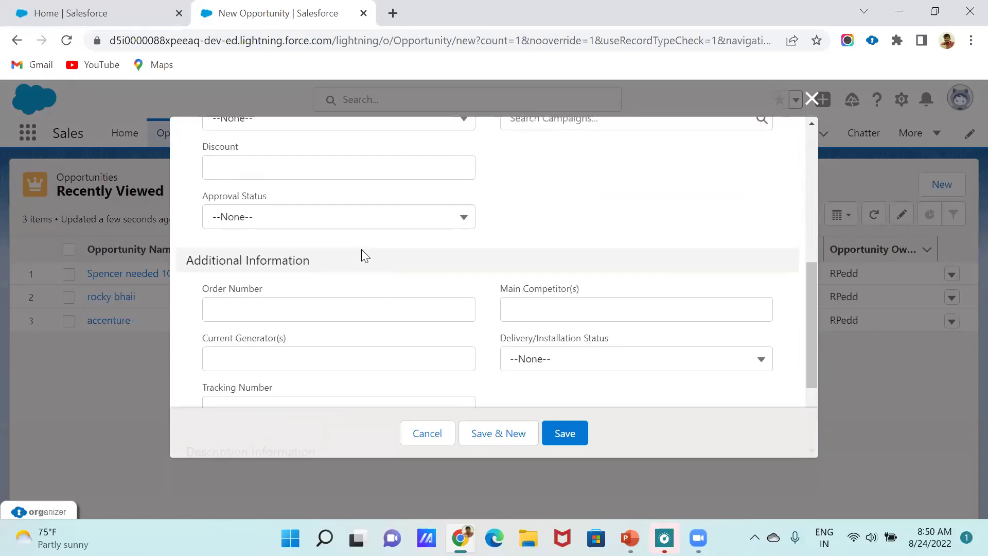
scroll(354, 232, up, 1)
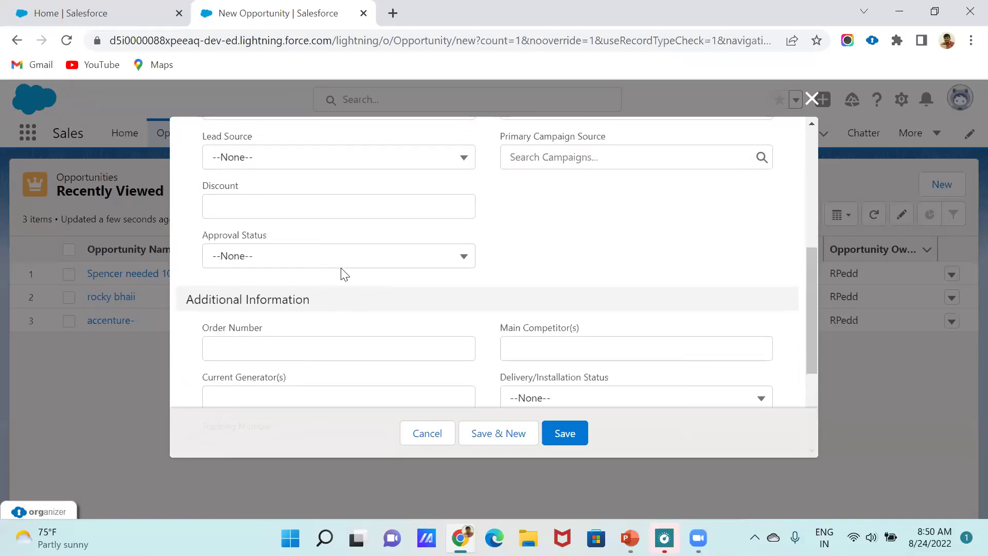
scroll(320, 269, down, 1)
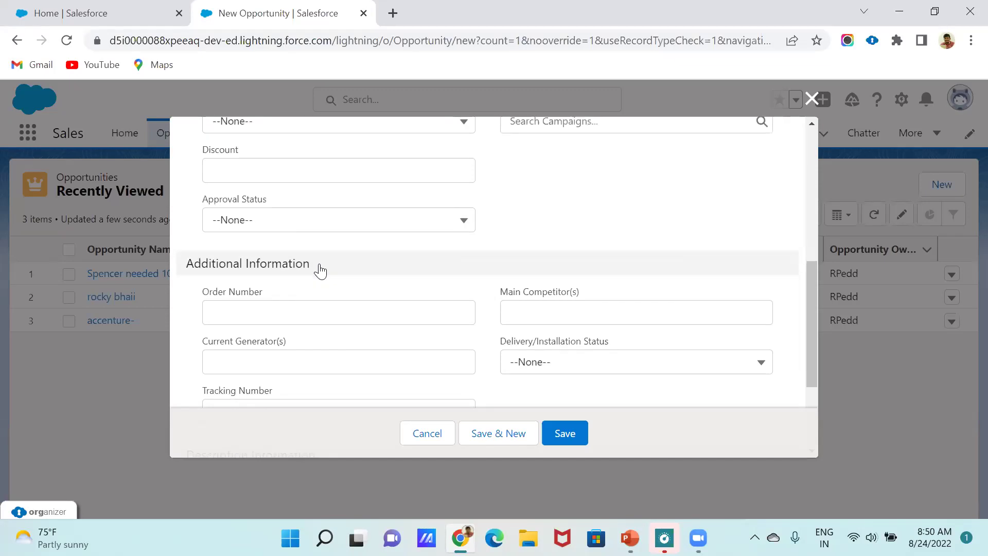
scroll(504, 338, up, 1)
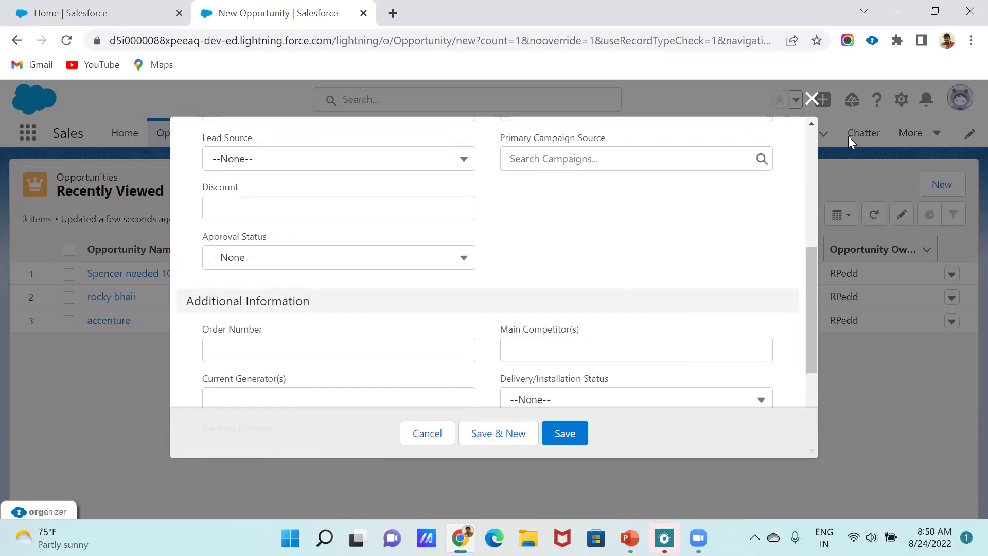
click(812, 98)
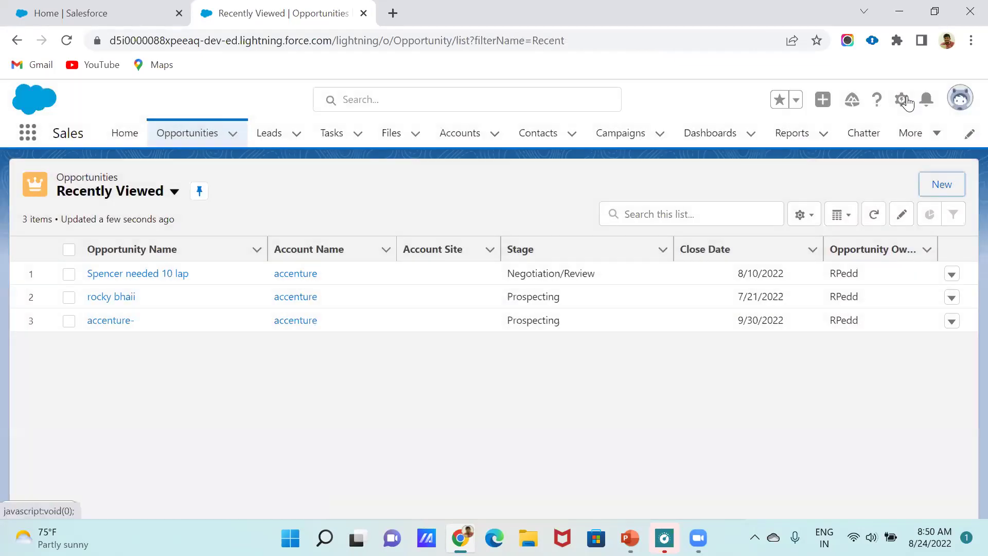
click(906, 102)
Open the Opportunity object in Setup's Object Manager by filtering for 'opp'.
click(837, 141)
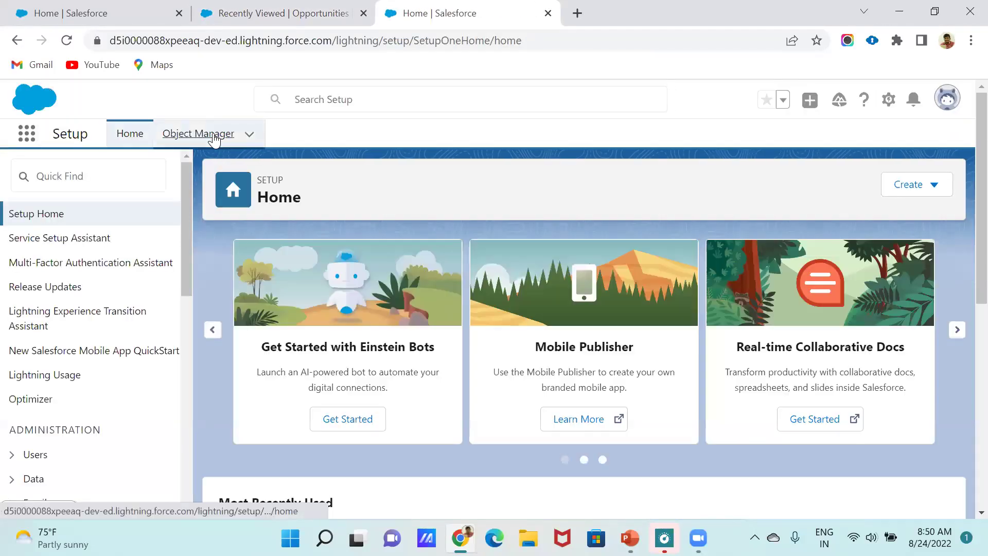
click(214, 138)
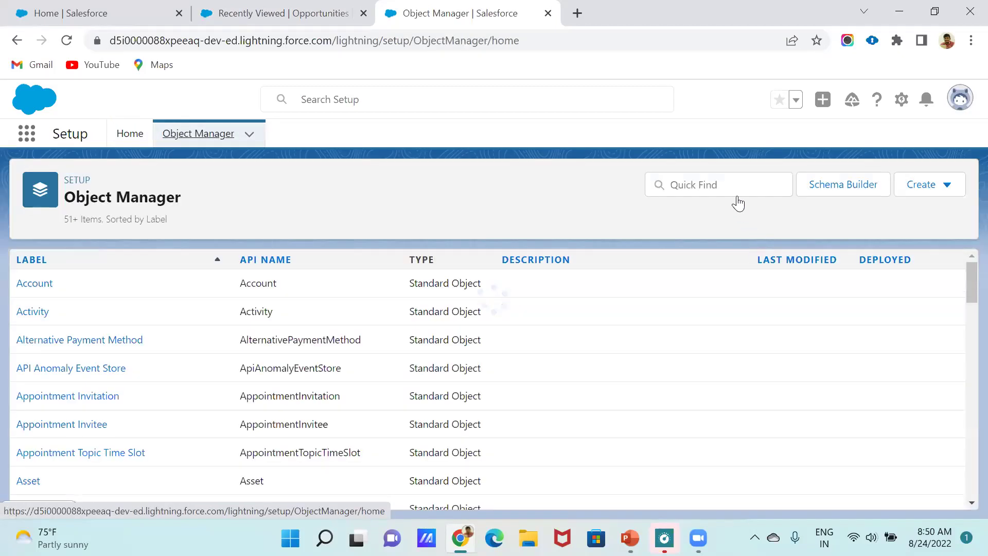
click(737, 197)
text(op)
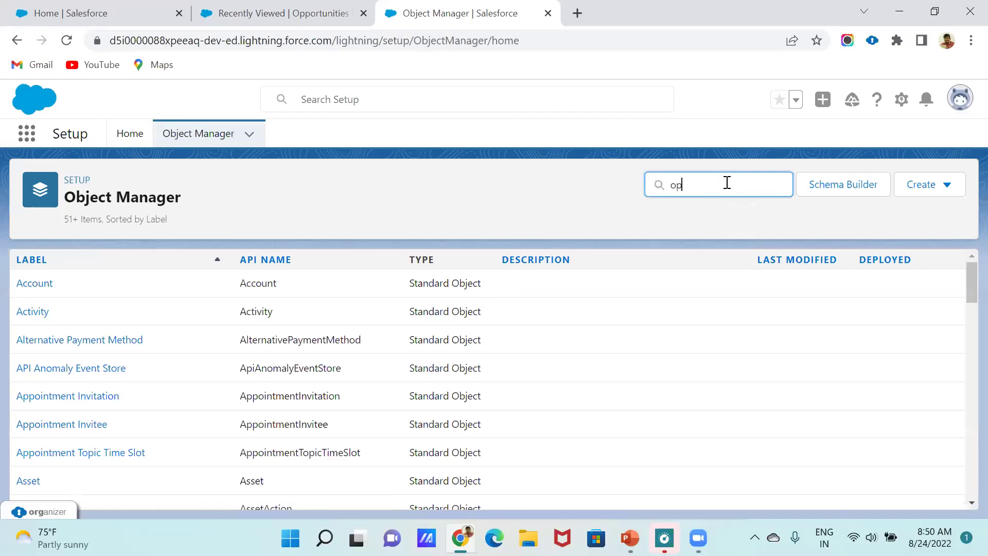
text(p)
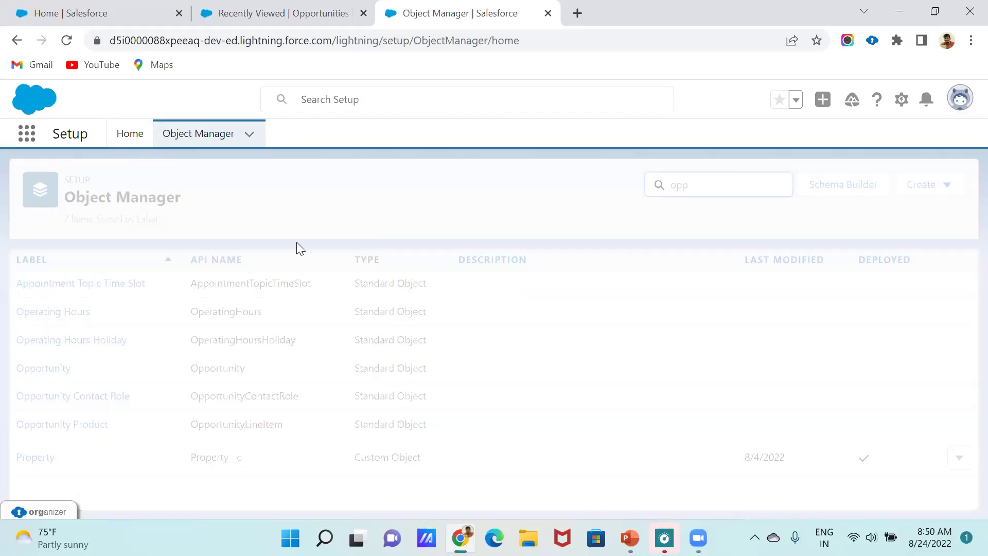
click(56, 285)
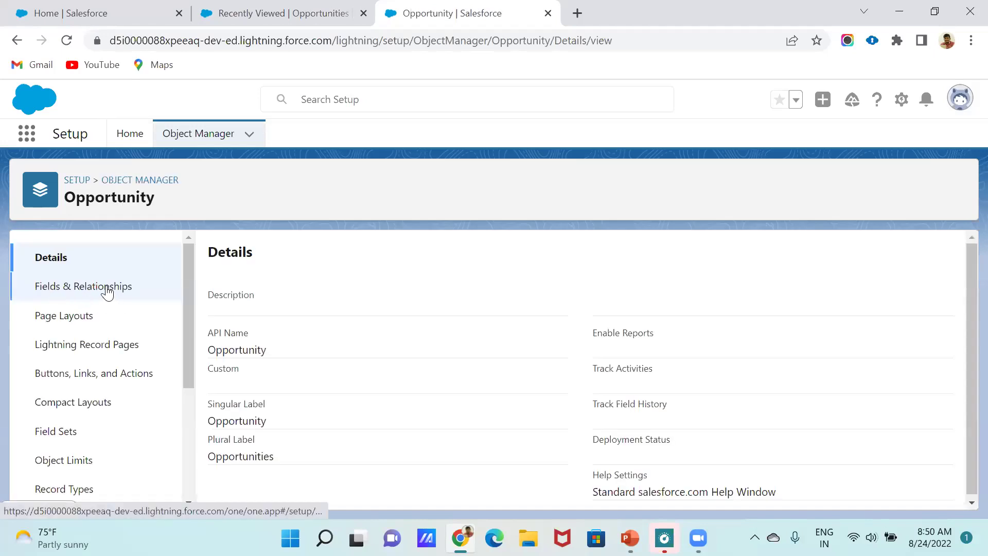
Start a new custom field in Opportunity's Fields & Relationships and scroll through the data types.
click(107, 287)
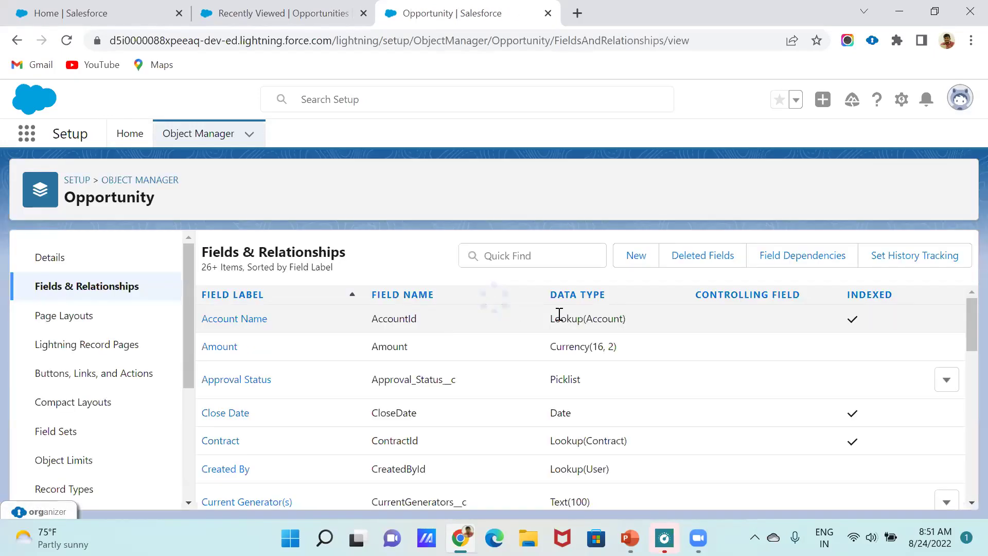
click(626, 256)
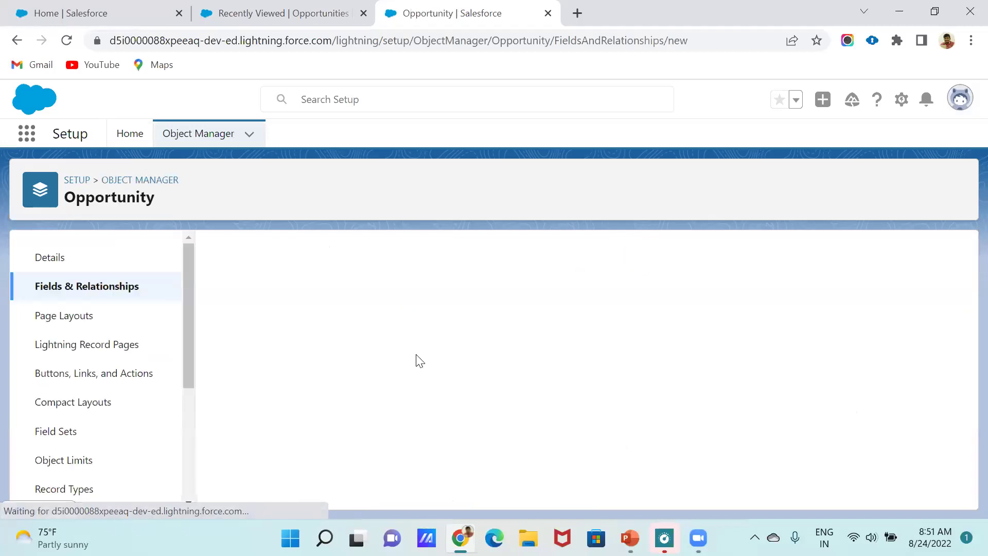
scroll(403, 366, down, 10)
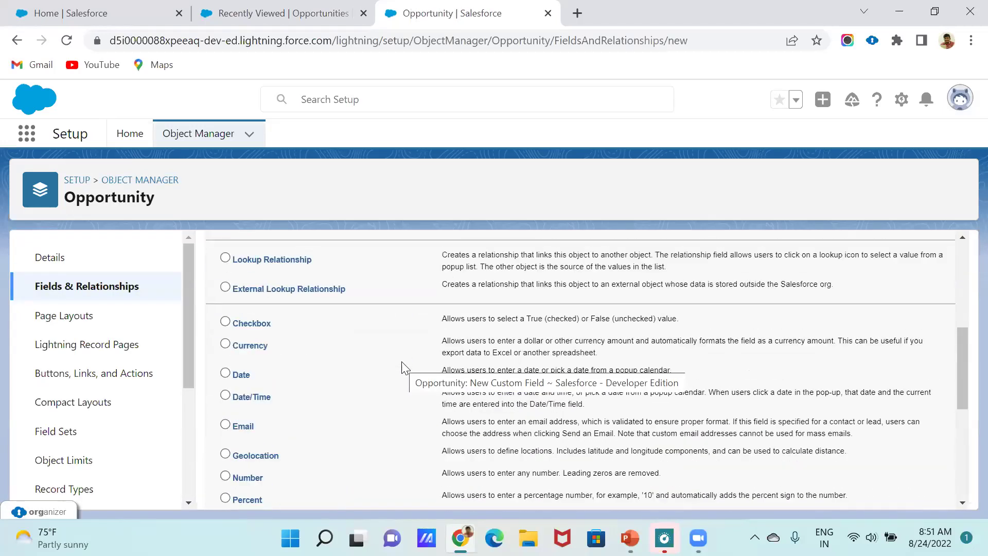
scroll(403, 367, down, 2)
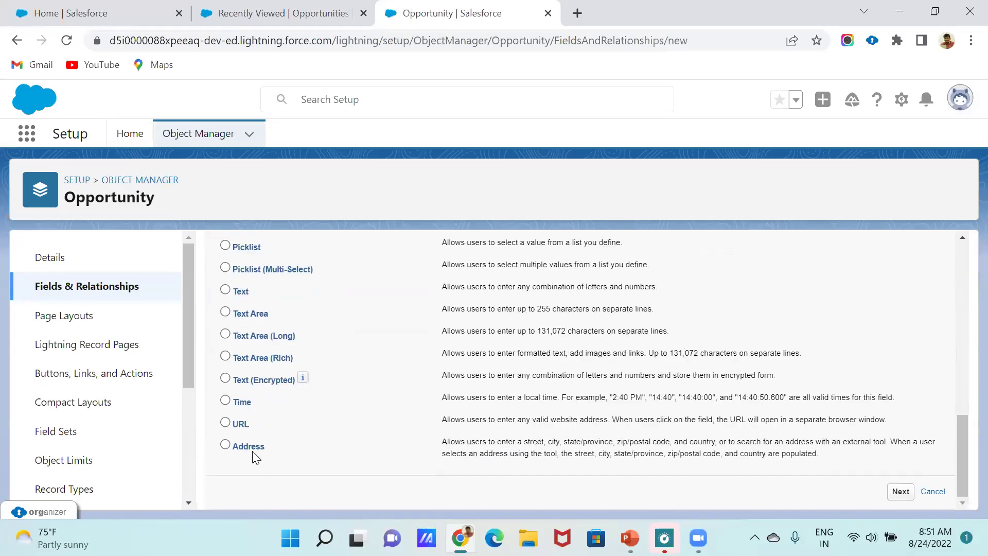
Choose the Address data type and label the field 'Office Address', with name Office_Address.
click(226, 444)
click(901, 493)
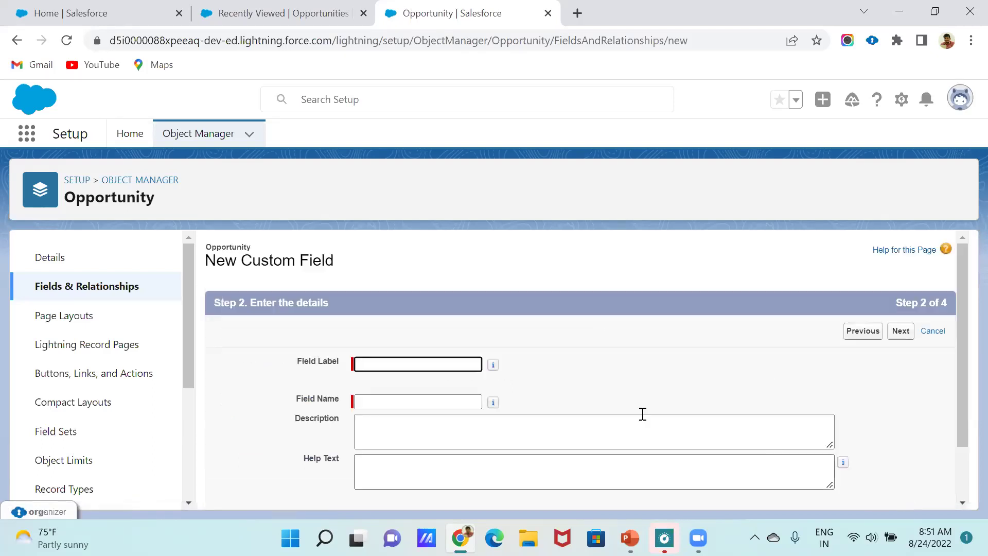
click(424, 359)
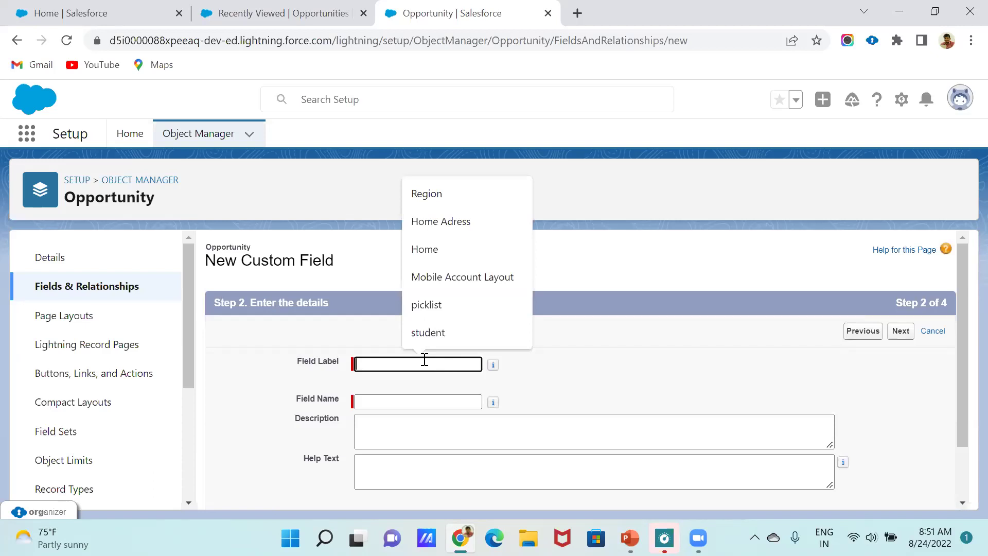
text(Office Address)
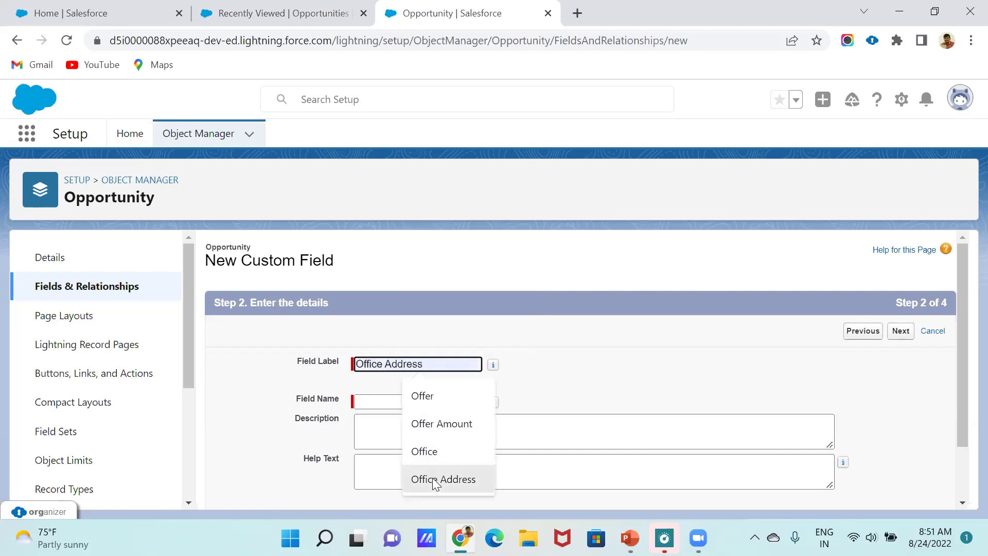
click(435, 479)
click(363, 402)
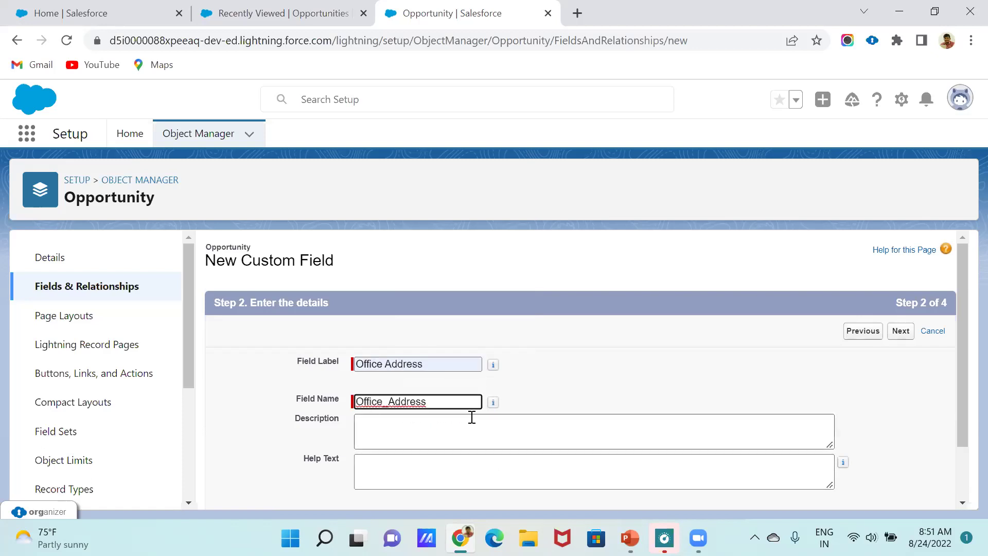
scroll(469, 417, down, 2)
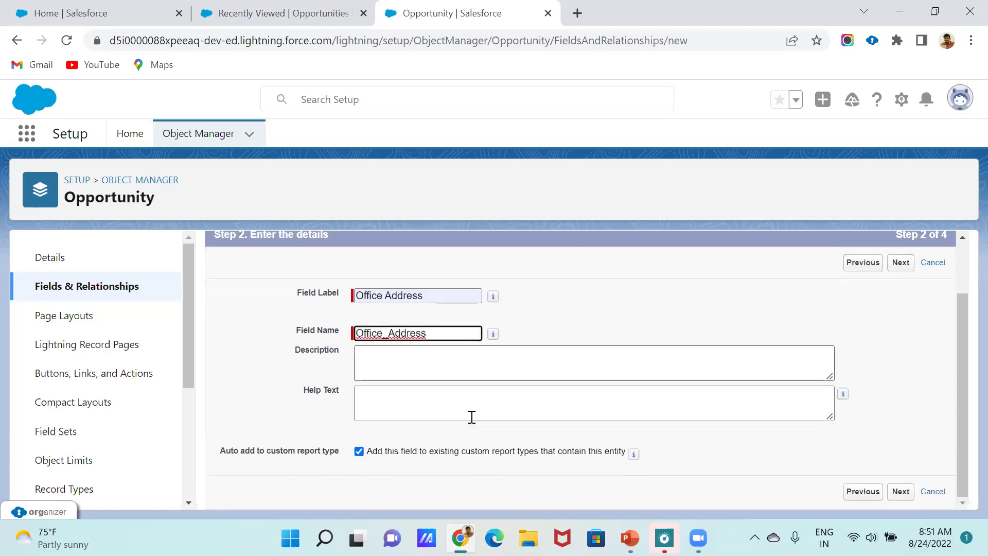
Make Office Address visible to every profile, keep it on page layouts, and save.
click(902, 492)
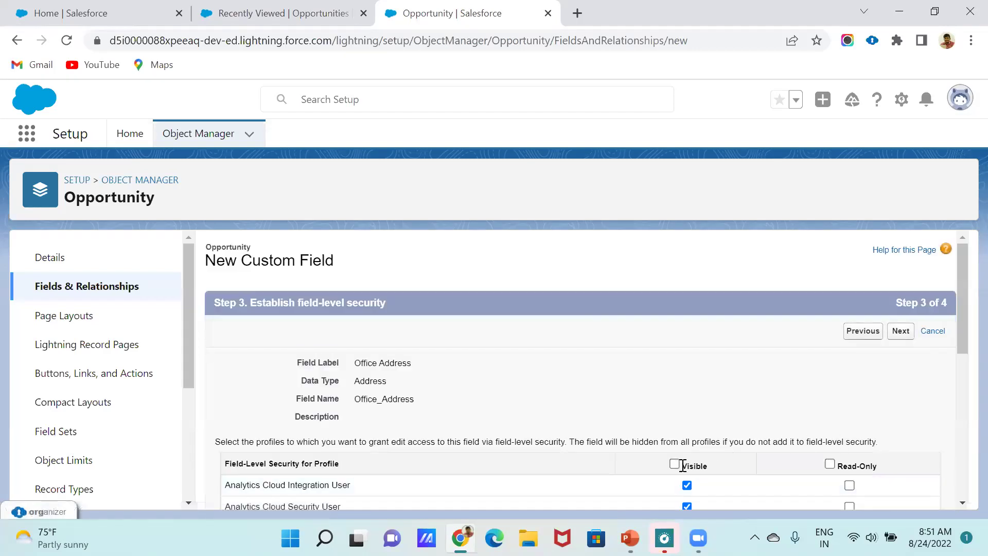
click(674, 464)
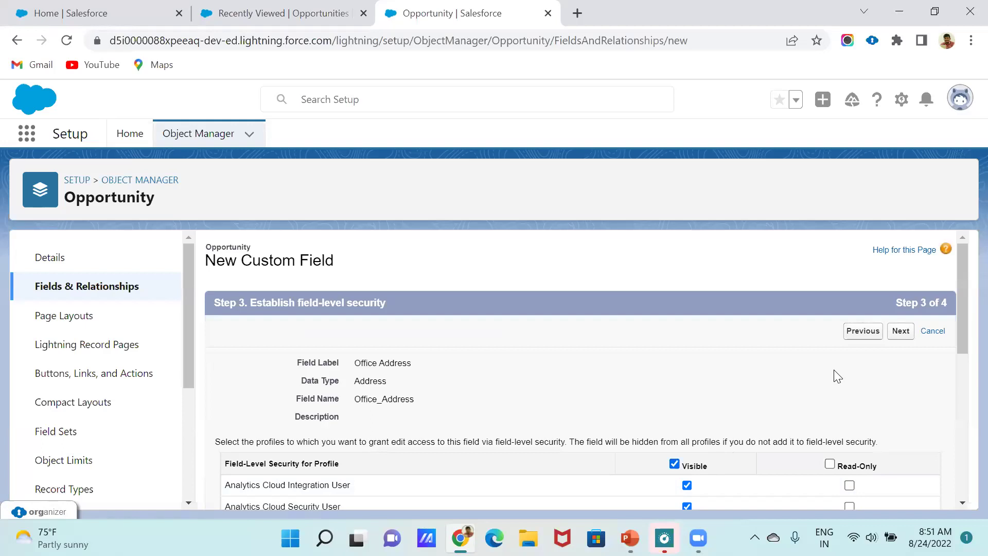
click(900, 339)
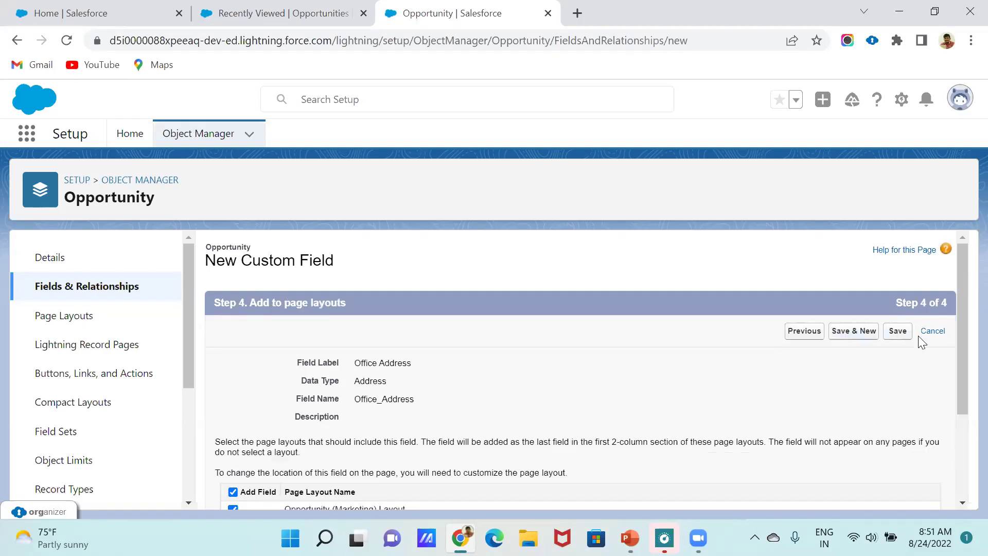
click(898, 336)
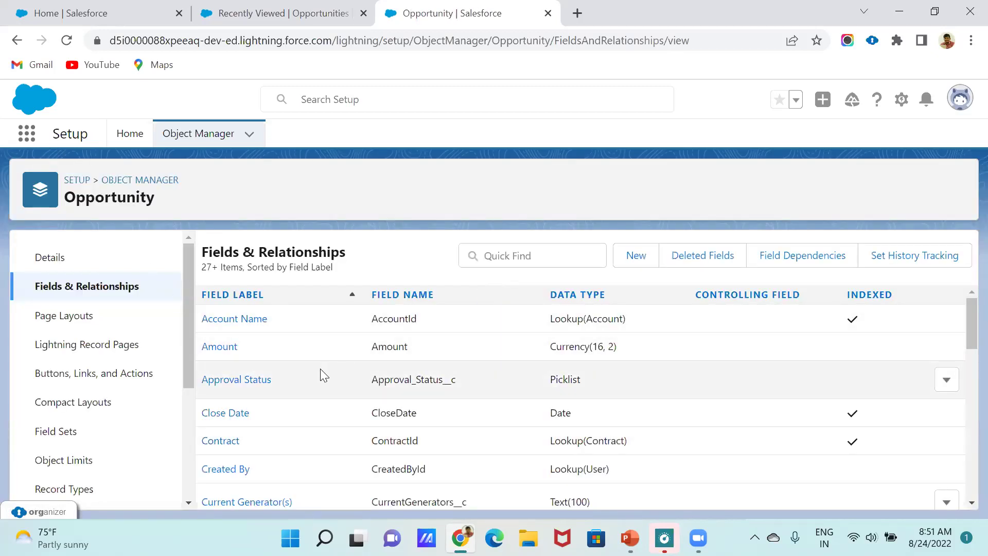
Switch to the Sales app from the App Launcher, searching 'sa'.
click(27, 135)
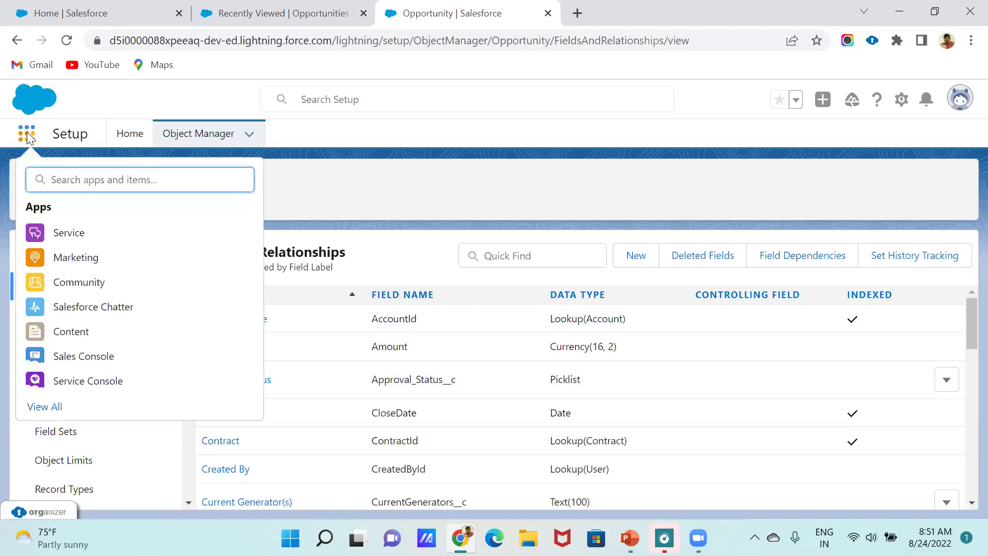
text(sa)
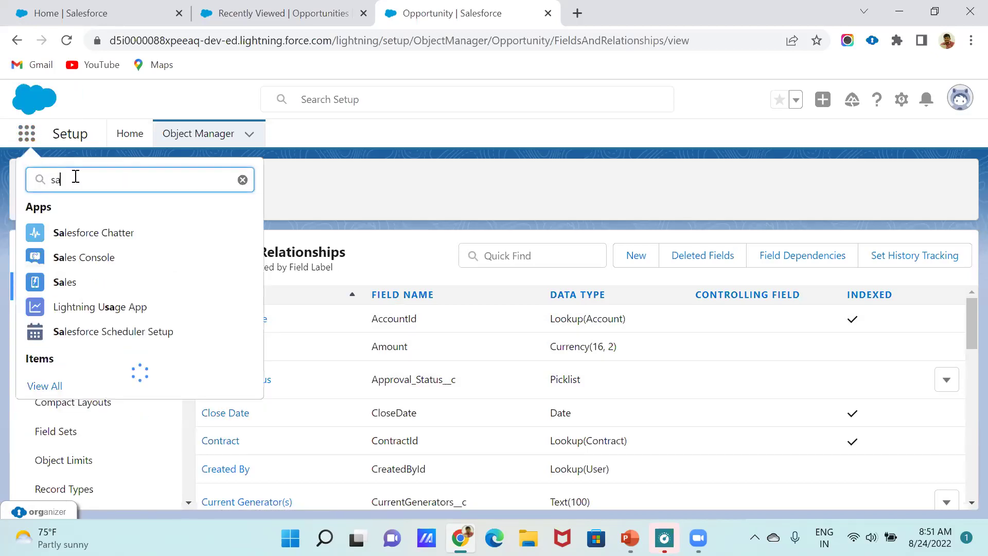
click(66, 283)
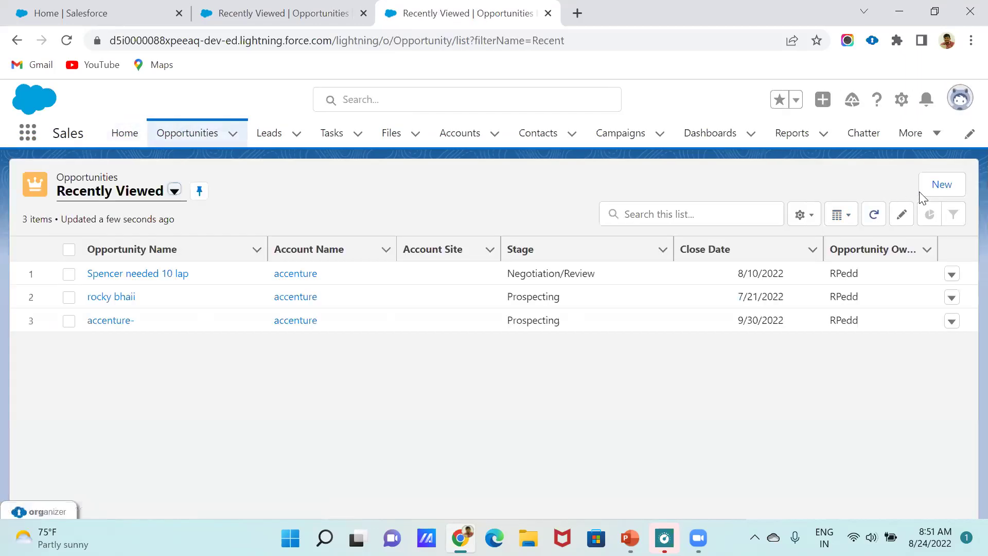
Check the New Opportunity form's Office Address inputs, close the form, and return to PowerPoint.
click(940, 186)
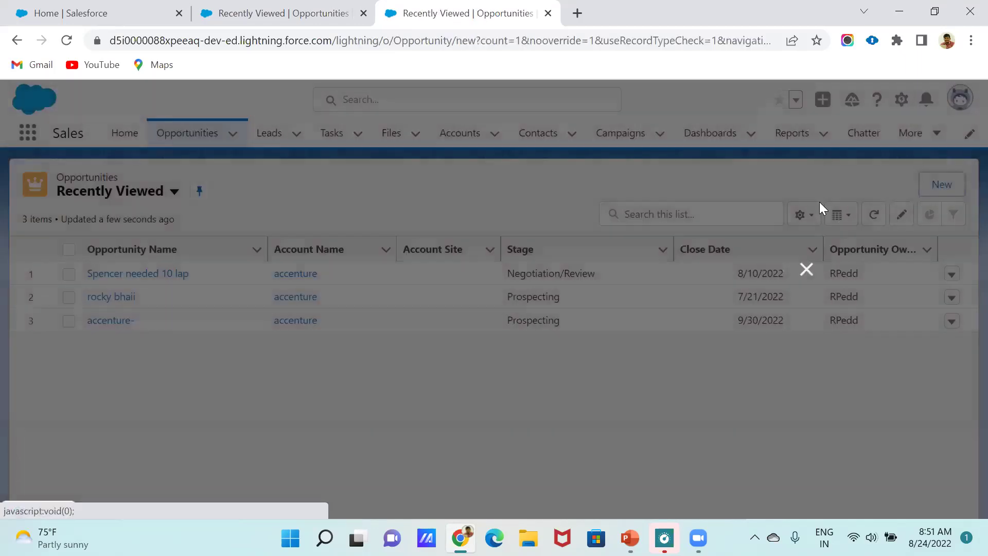
scroll(408, 302, down, 8)
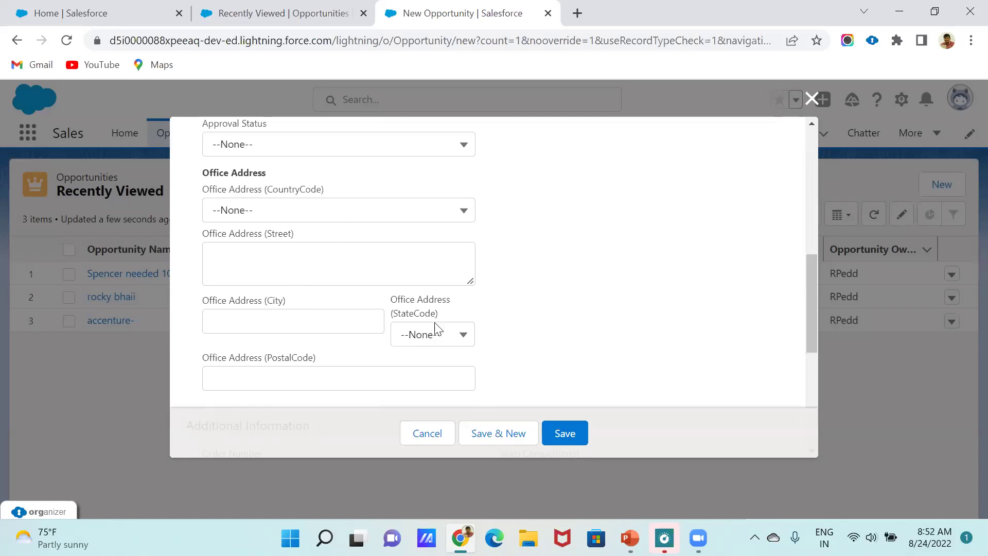
click(812, 98)
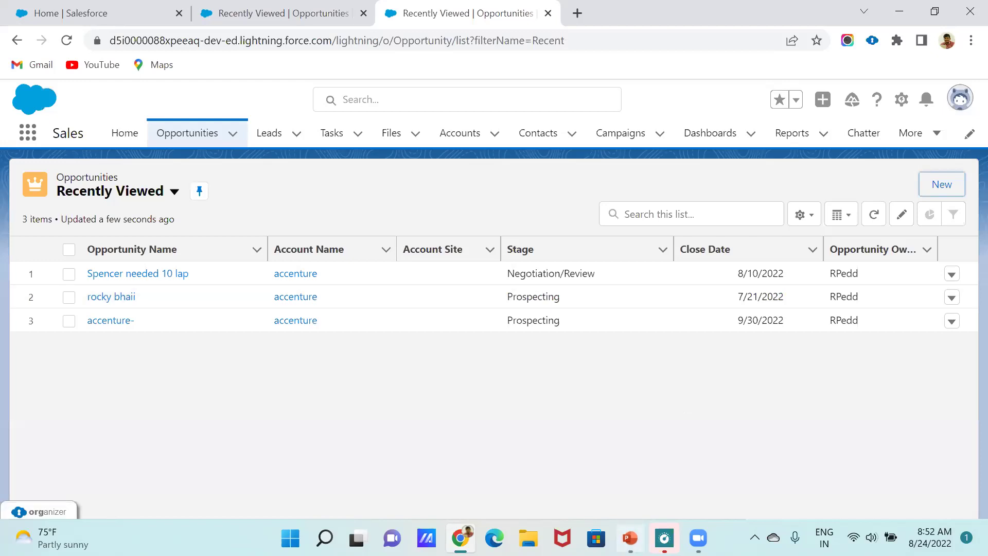
click(630, 538)
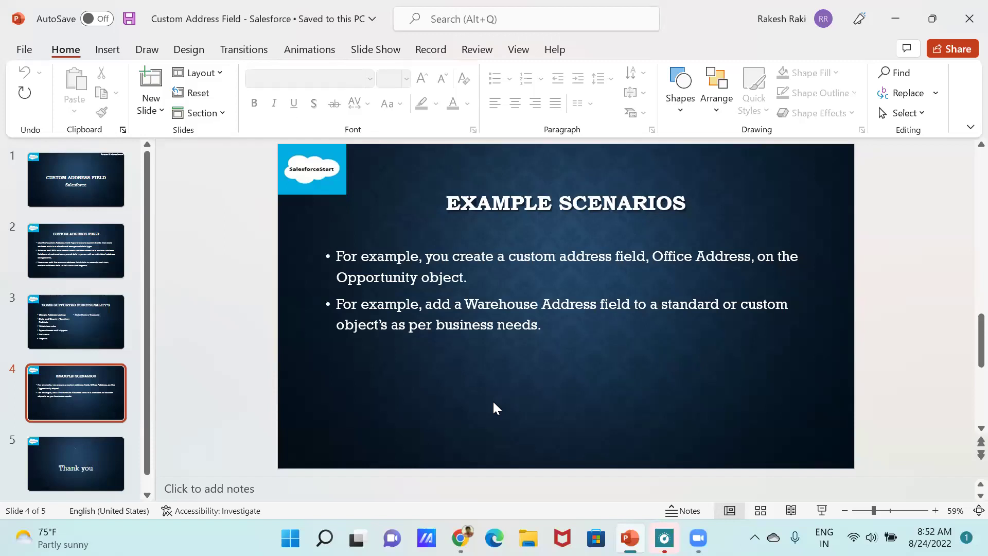
Advance to the final 'Thank you' slide and raise the computer's volume twice.
scroll(494, 408, down, 1)
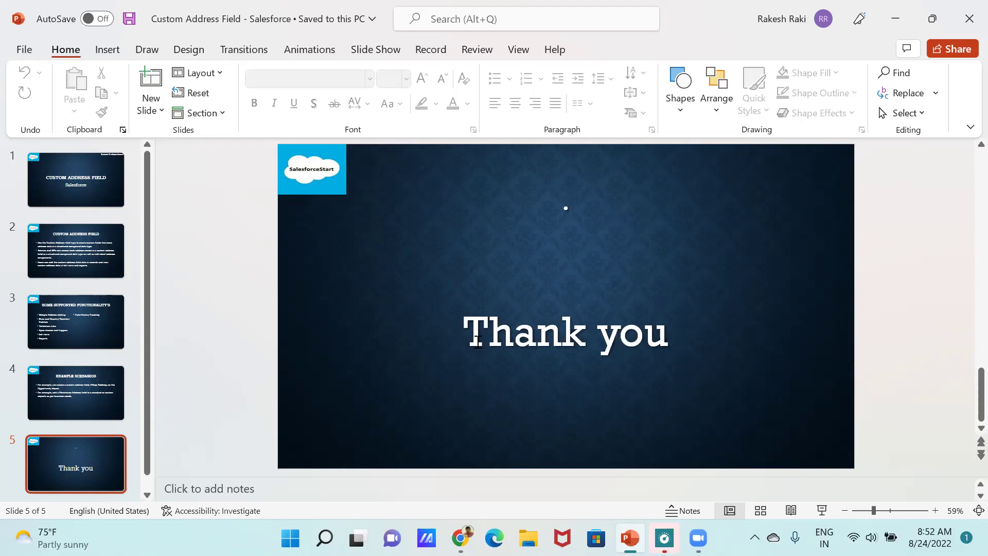
key(XF86AudioRaiseVolume)
key(XF86AudioRaiseVolume)
key(XF86AudioRaiseVolume)
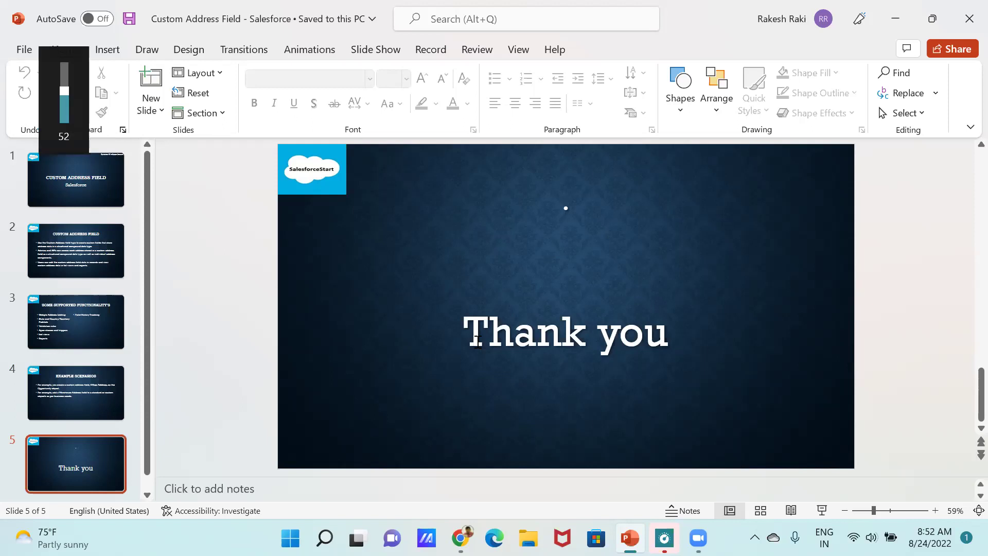
key(XF86AudioRaiseVolume)
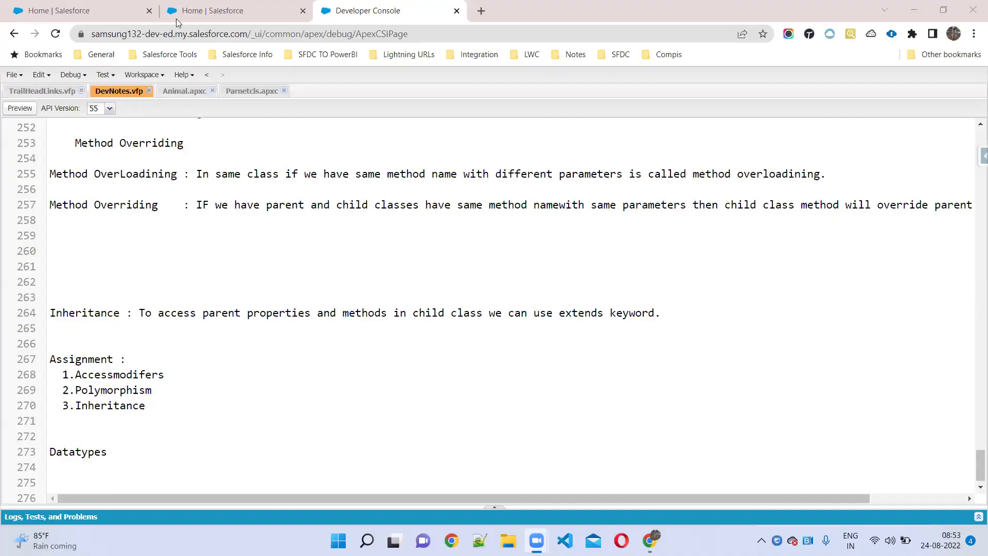
Open a New Account form from the Accounts tab and highlight its Billing and Shipping address fields.
click(176, 19)
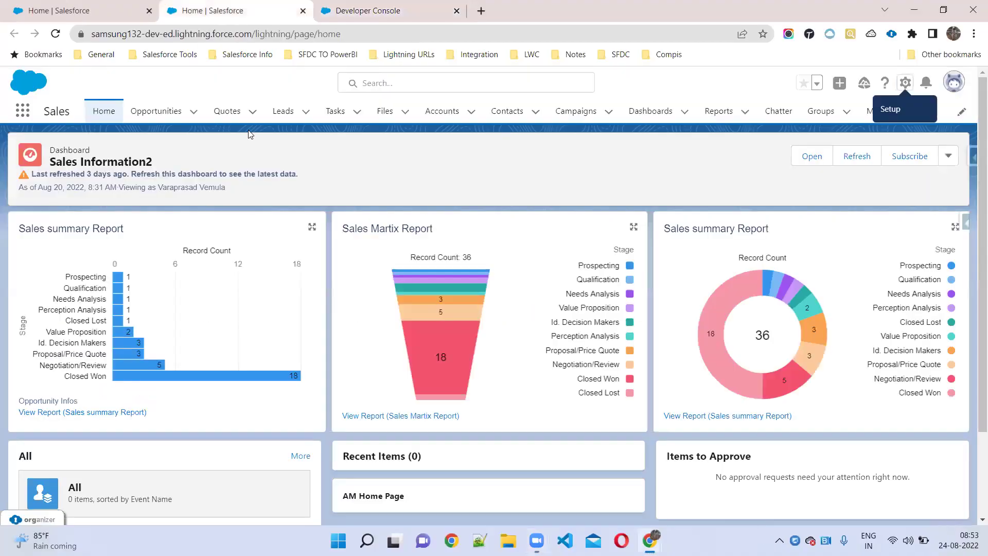
click(452, 109)
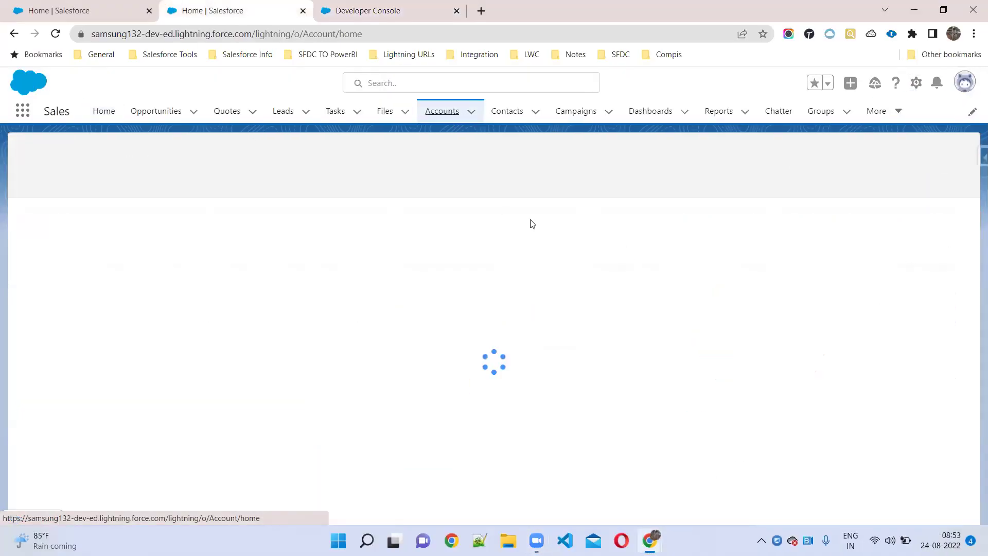
click(891, 156)
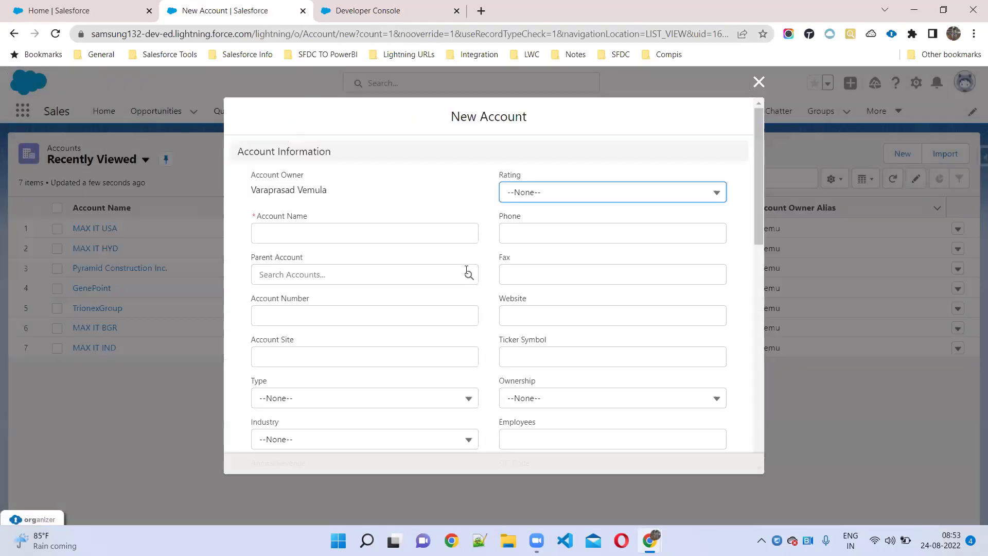
scroll(463, 300, down, 10)
scroll(398, 311, down, 1)
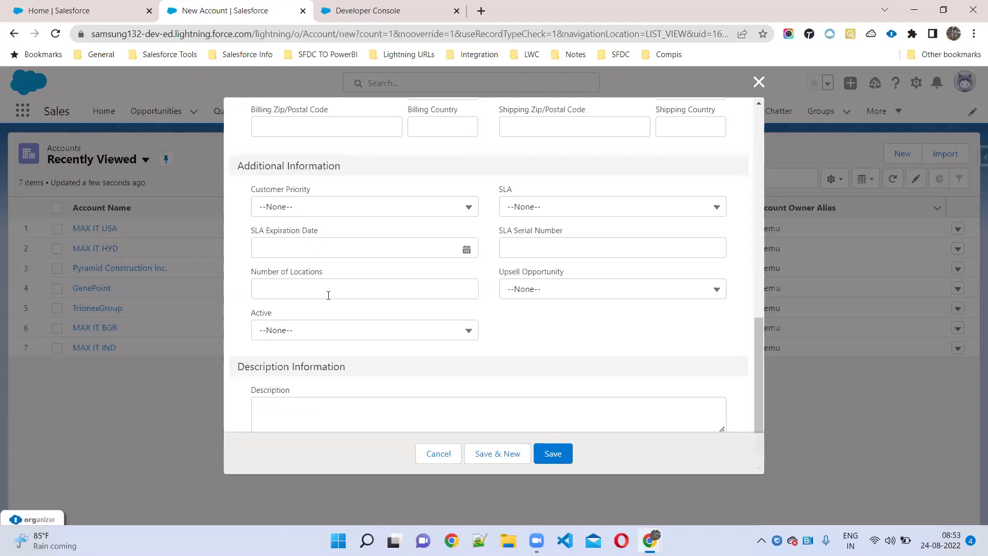
scroll(327, 301, down, 1)
scroll(326, 294, up, 5)
drag(261, 291, 526, 340)
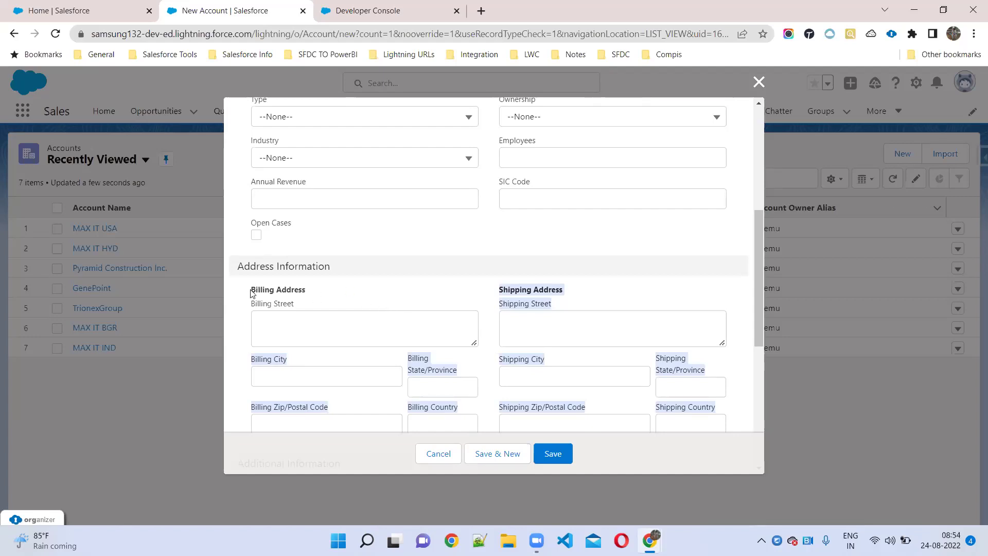
Highlight the Billing and Shipping Street-to-Country labels, then close the New Account form unsaved.
drag(252, 288, 671, 417)
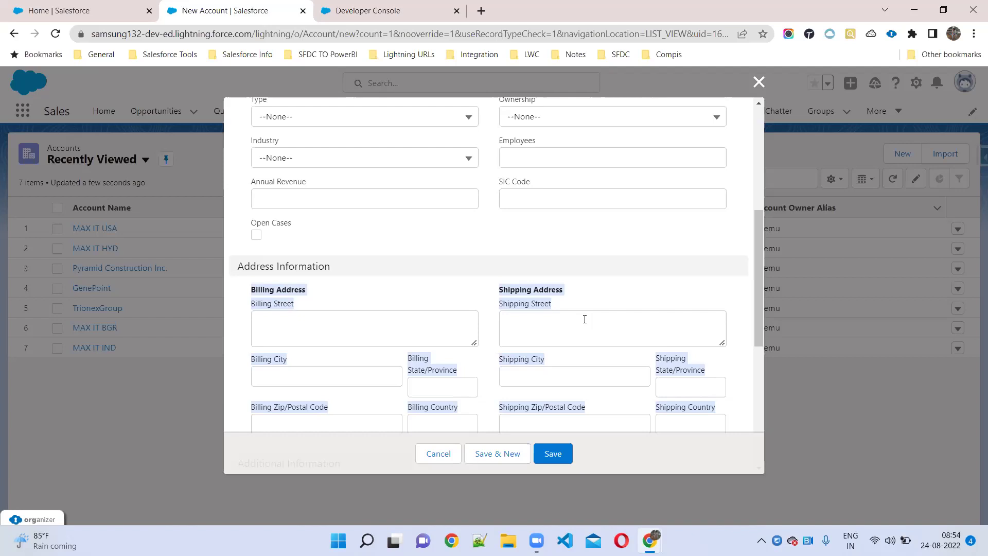
scroll(309, 353, down, 1)
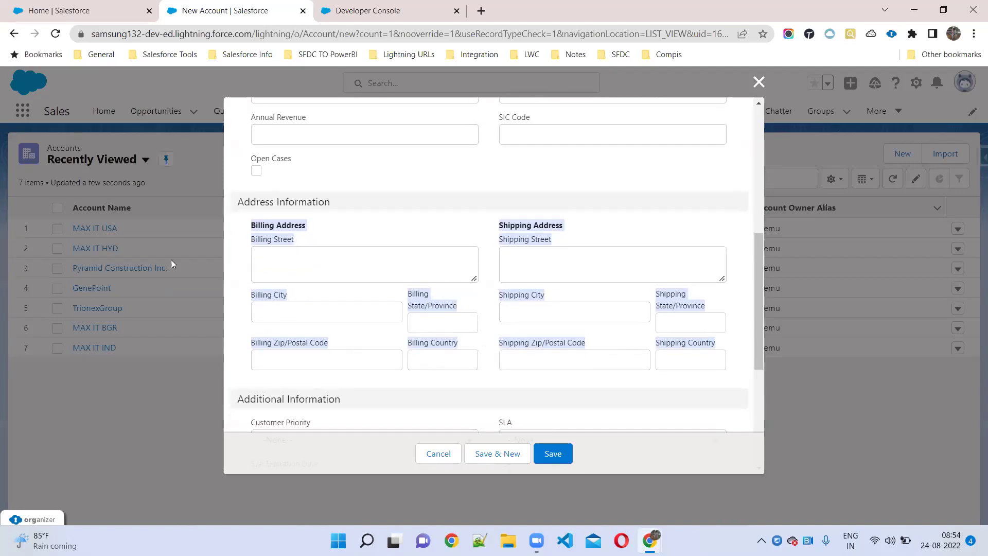
click(621, 225)
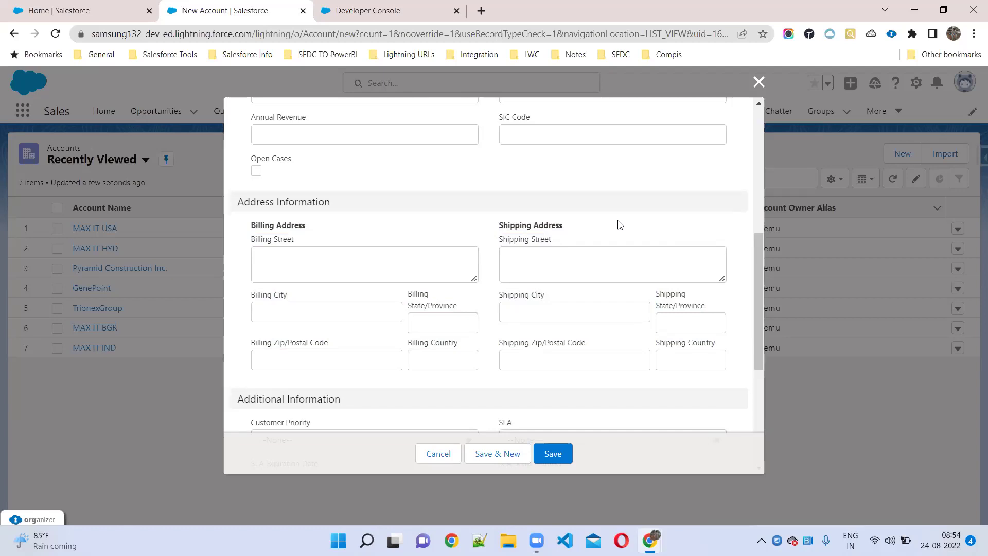
drag(246, 228, 674, 364)
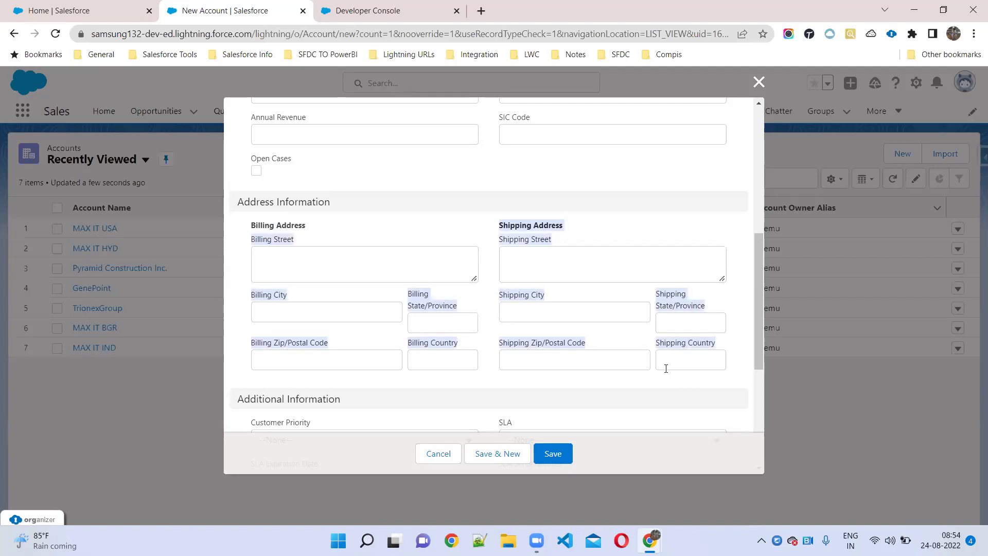
click(585, 380)
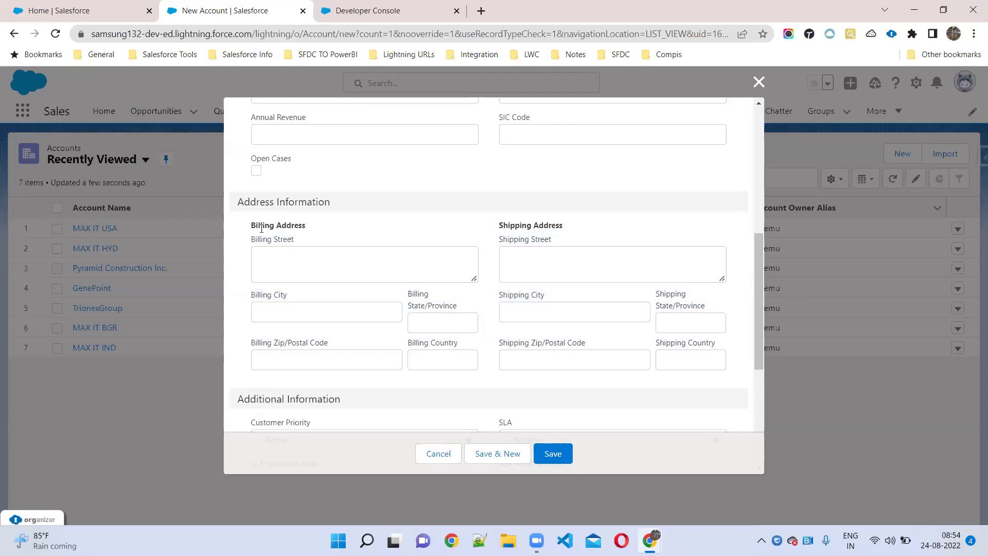
drag(251, 225, 743, 373)
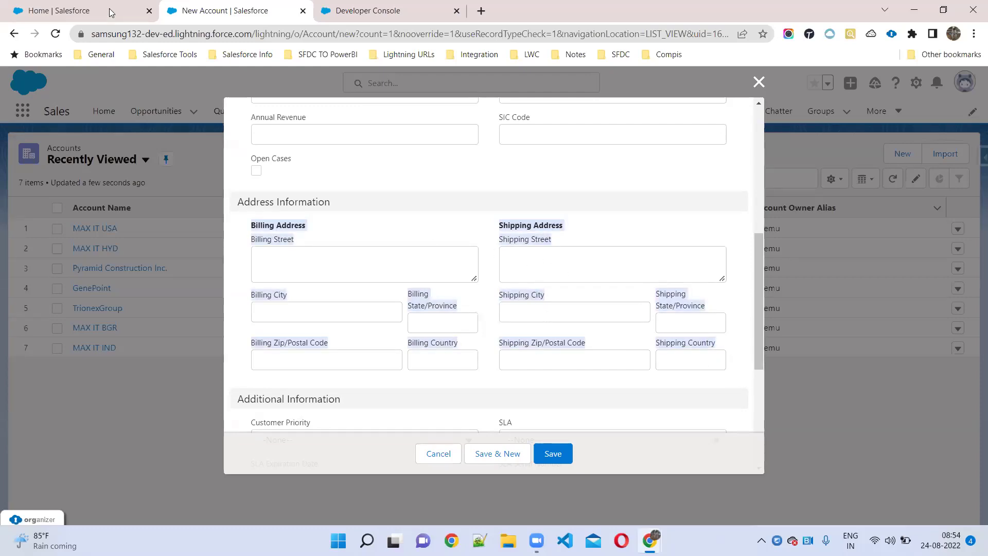
click(591, 205)
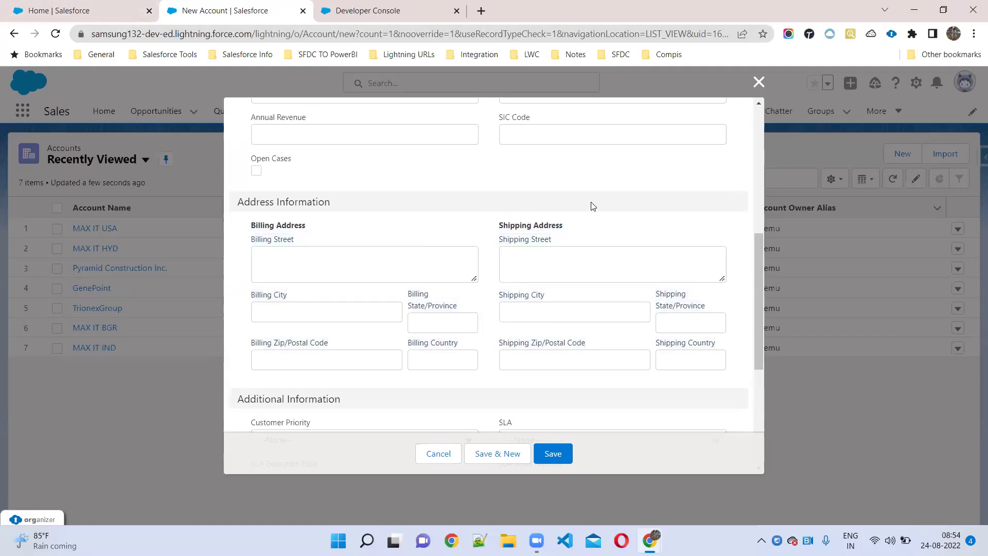
scroll(609, 256, down, 5)
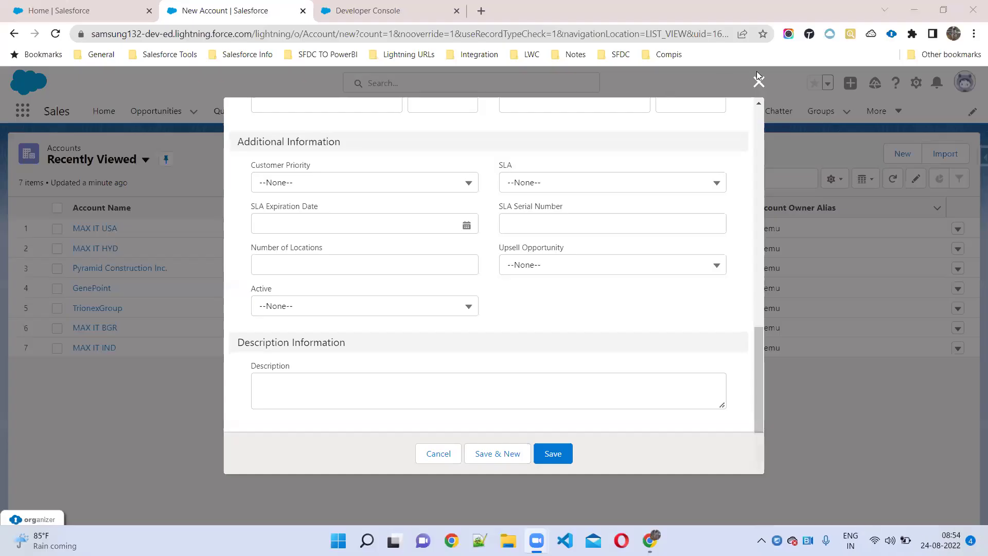
click(759, 82)
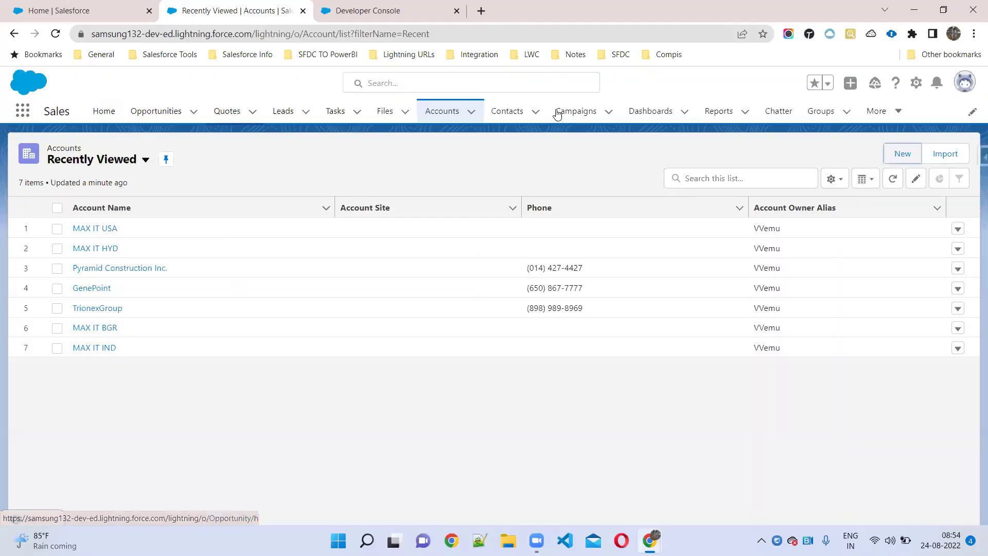
Open the User Interface settings page in Setup via Quick Find 'user in'.
click(918, 88)
click(860, 129)
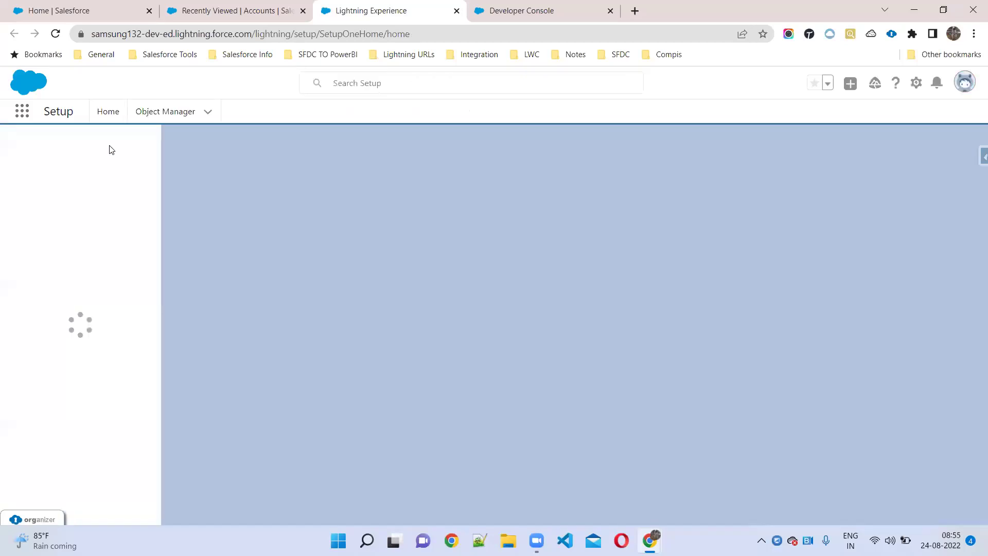
click(109, 146)
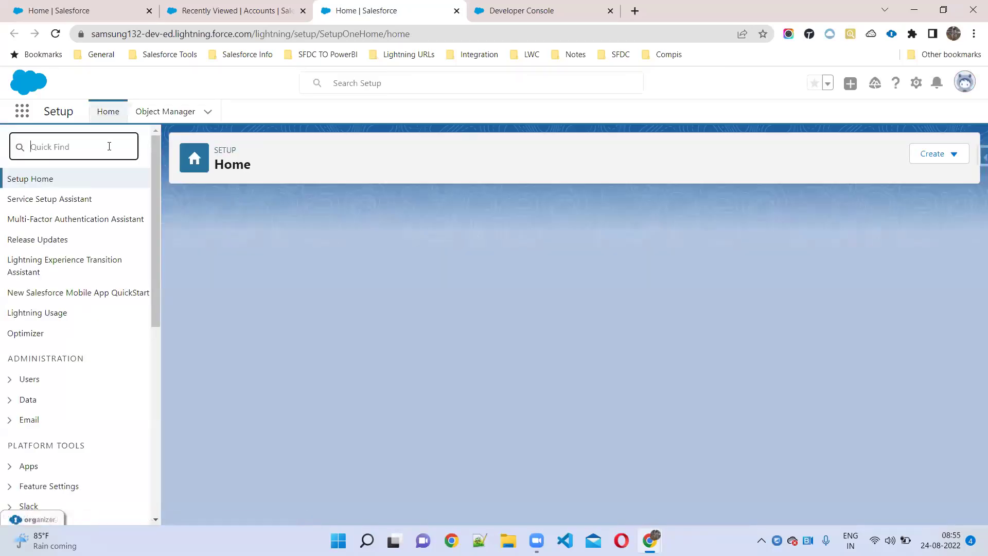
text(user in)
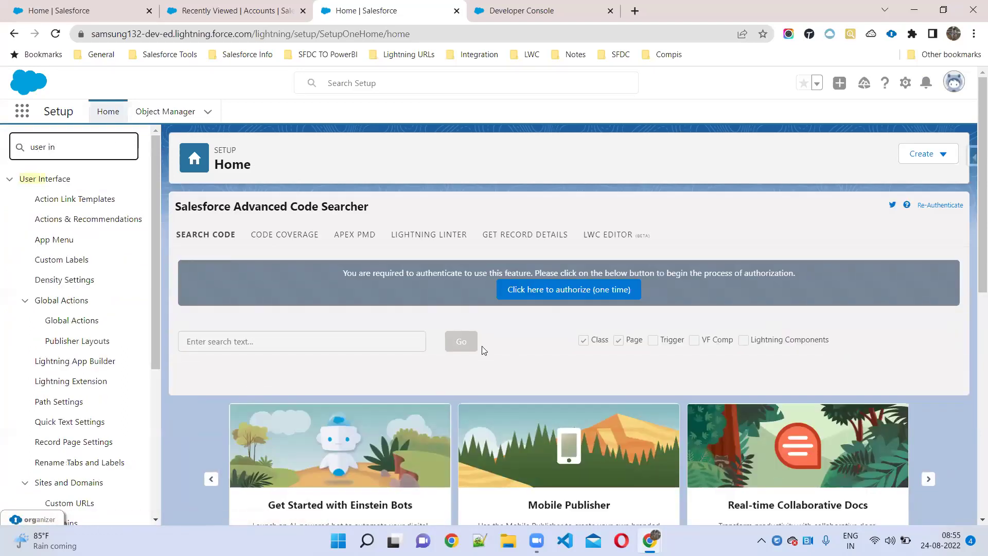
scroll(78, 360, down, 5)
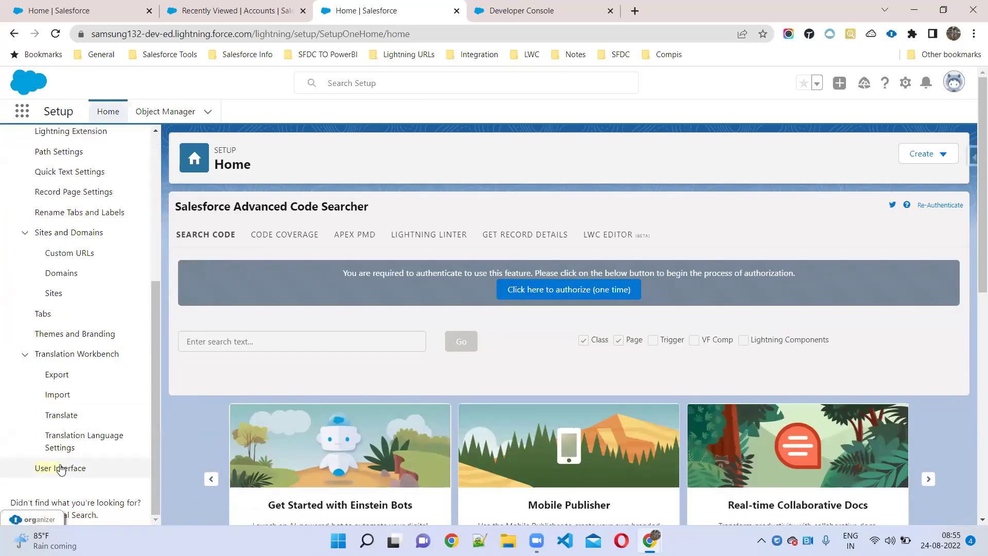
click(61, 470)
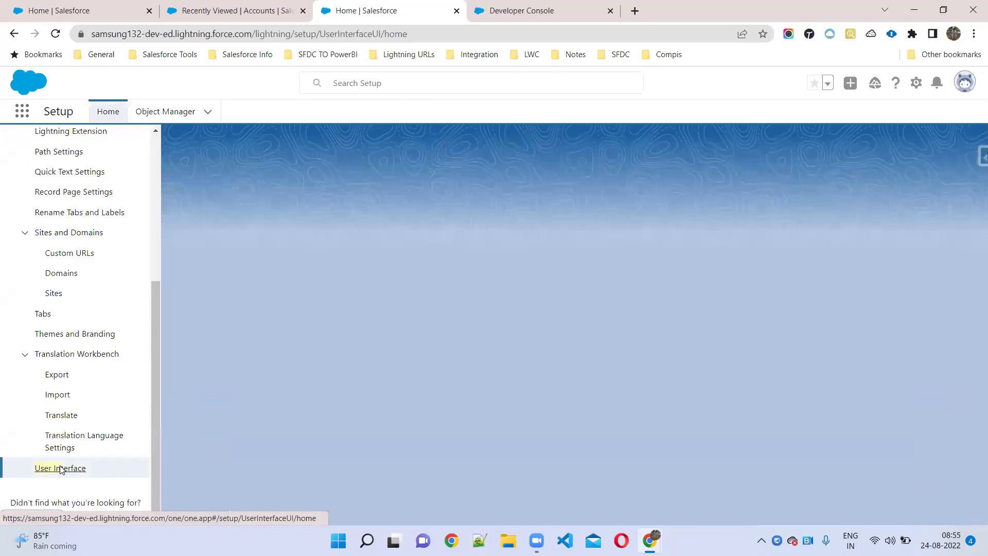
Save User Interface with 'Use custom address fields (Beta)' on, then return to Accounts.
scroll(518, 285, down, 10)
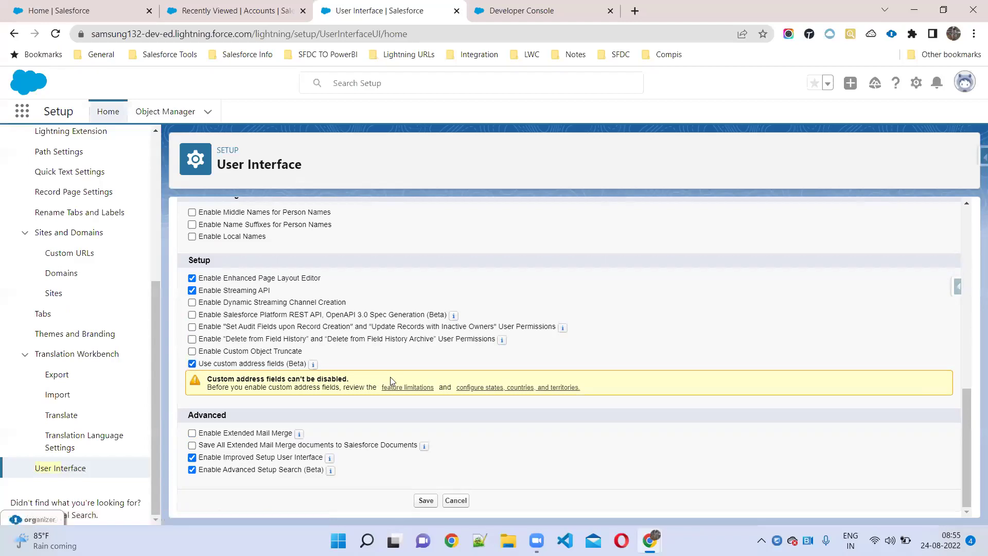
scroll(516, 335, up, 5)
scroll(516, 335, up, 5)
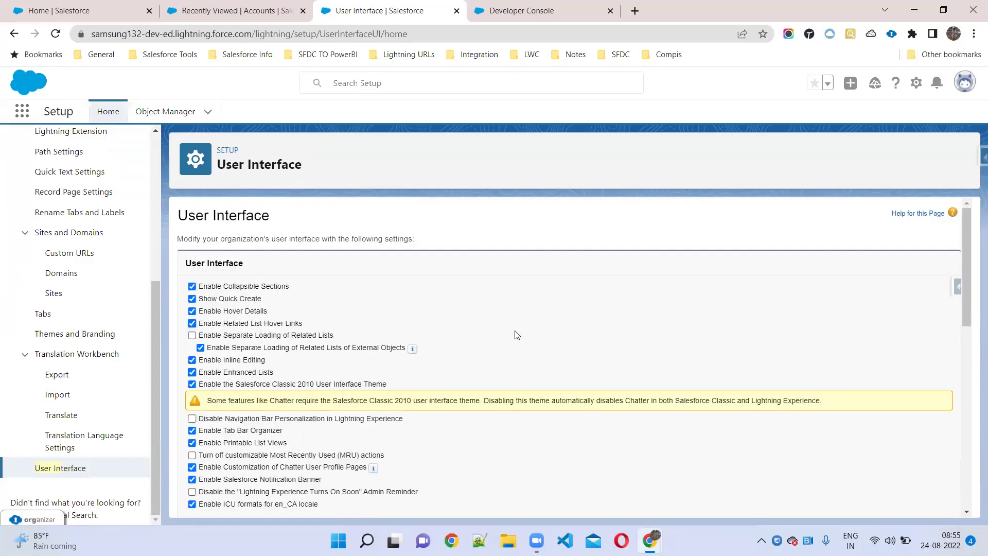
scroll(517, 335, down, 10)
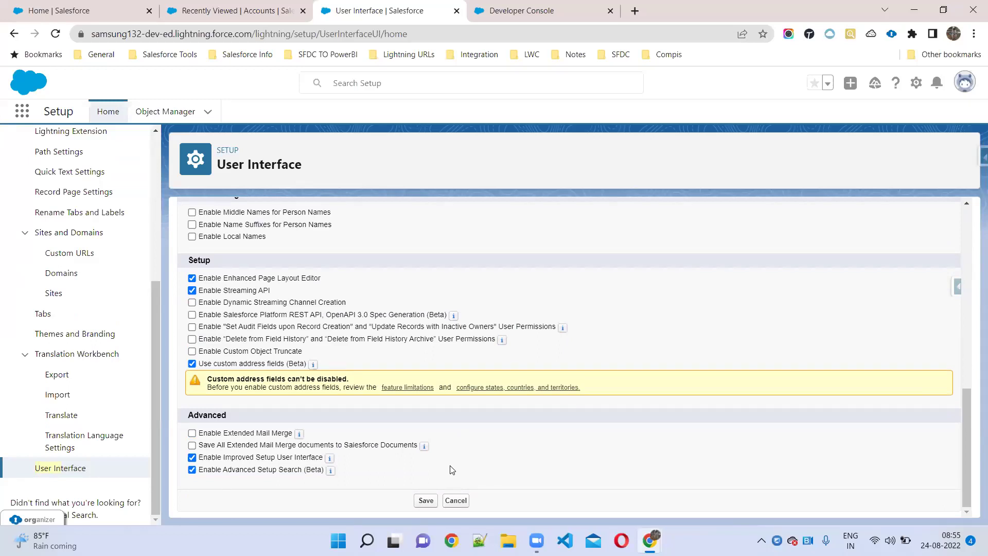
click(426, 500)
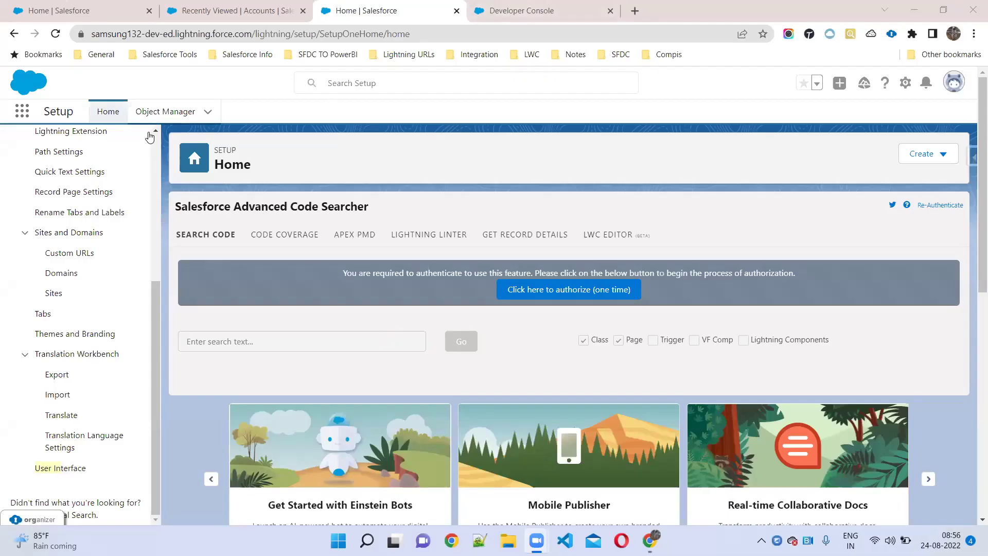
click(232, 10)
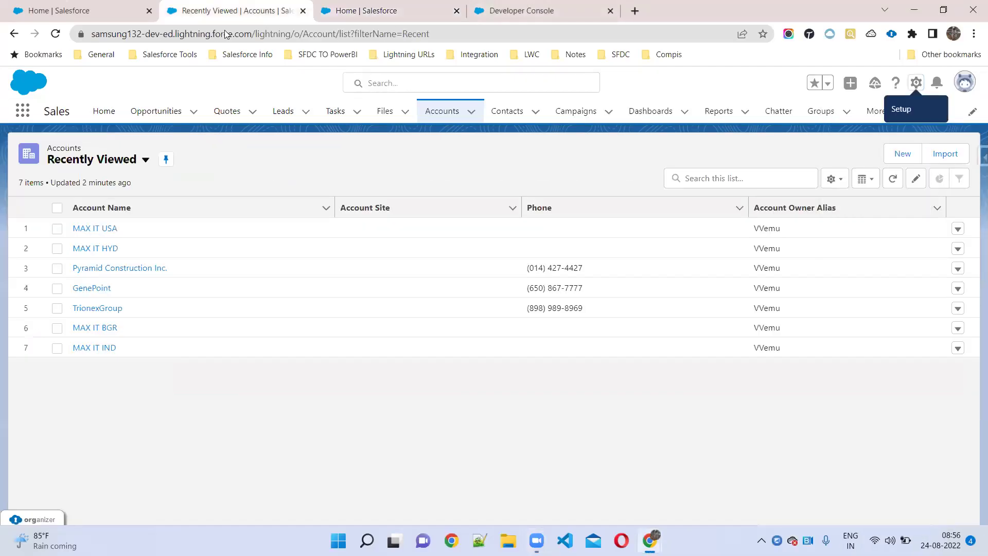
Open the MAX IT USA account's details, then the Account object in Object Manager via Edit Object.
click(453, 113)
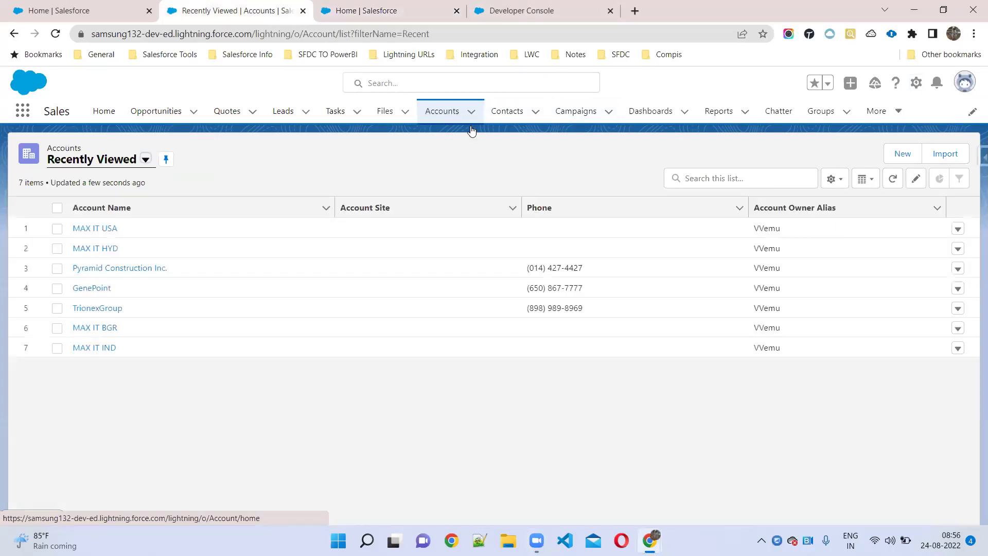
click(108, 227)
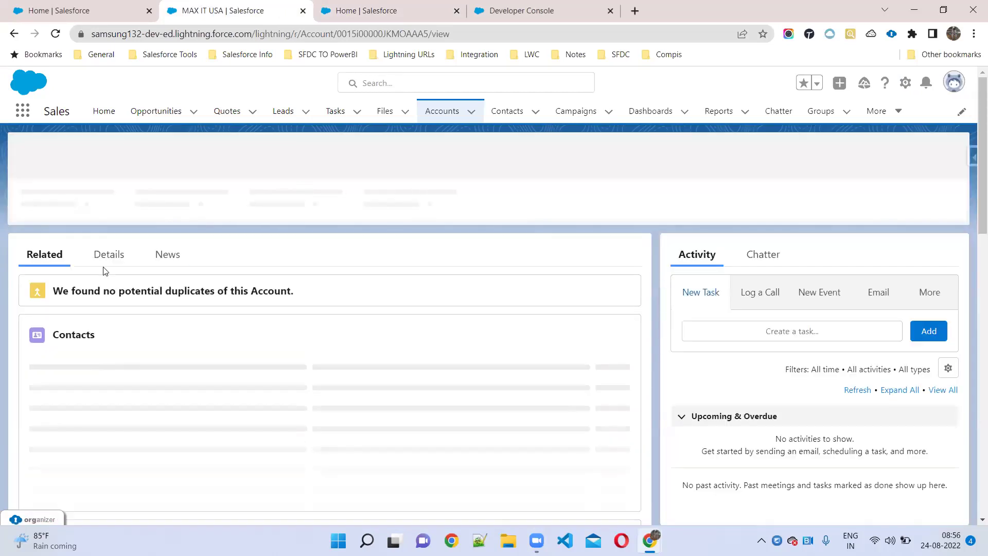
click(107, 255)
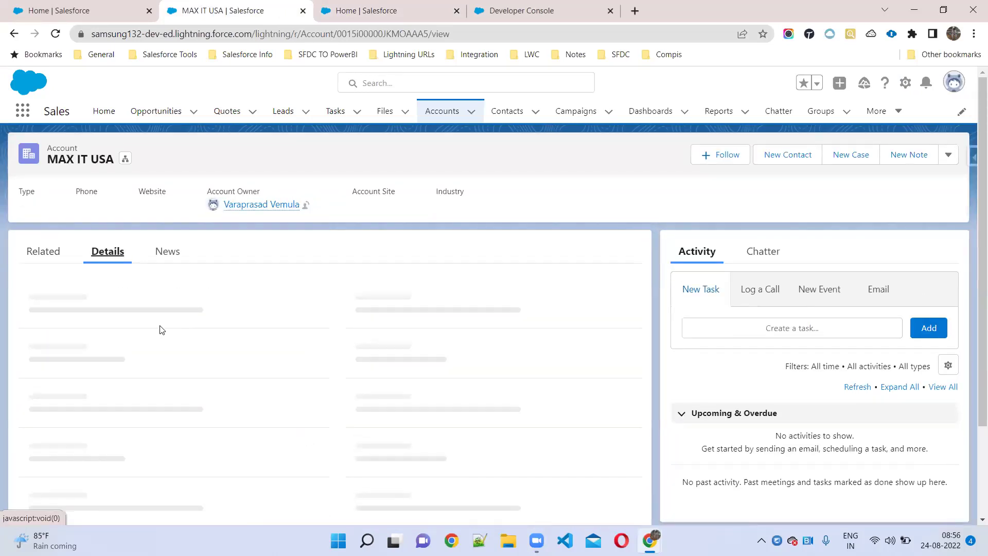
scroll(114, 364, down, 5)
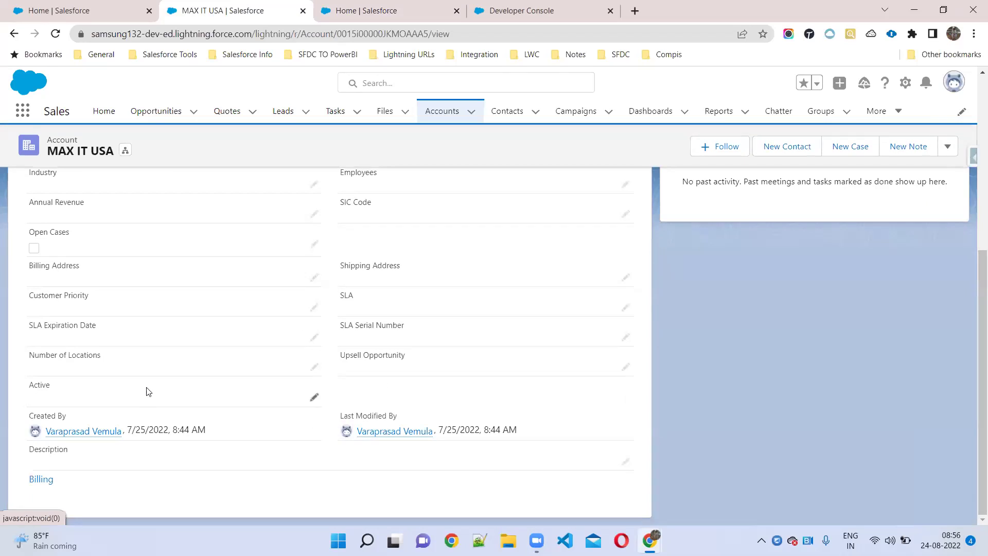
click(907, 85)
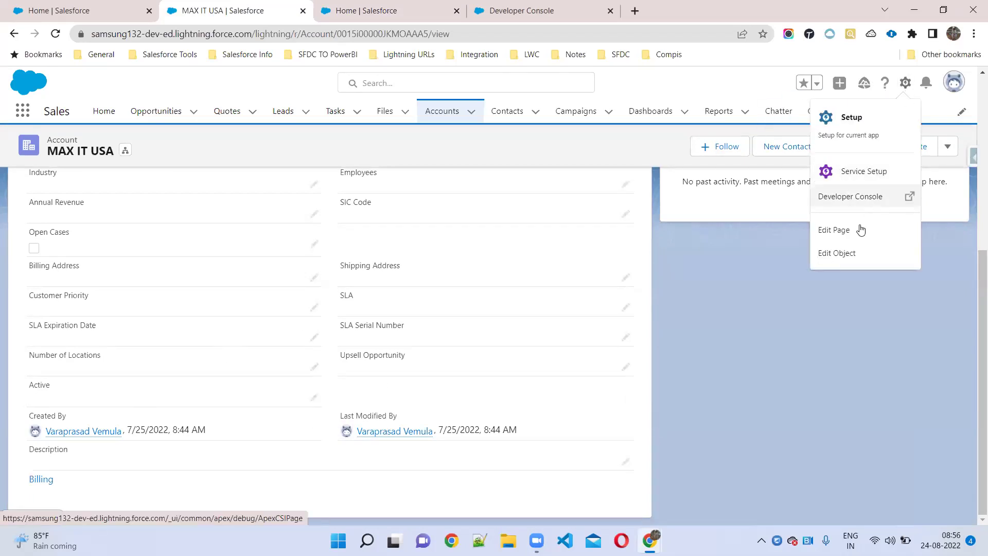
click(824, 253)
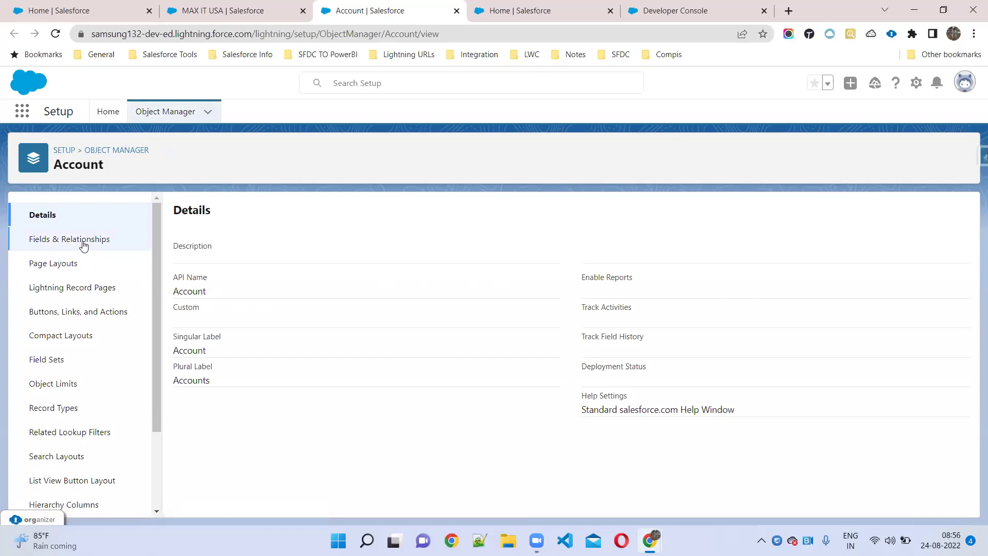
Filter Account fields with 'a', select the BillingAddress and ShippingAddress names, and open a blank tab.
click(84, 241)
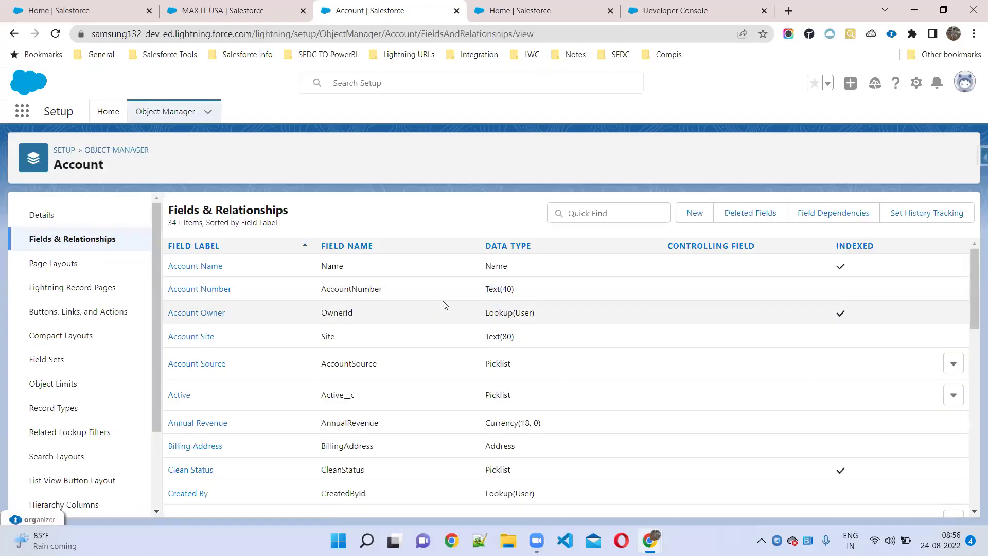
scroll(536, 326, down, 3)
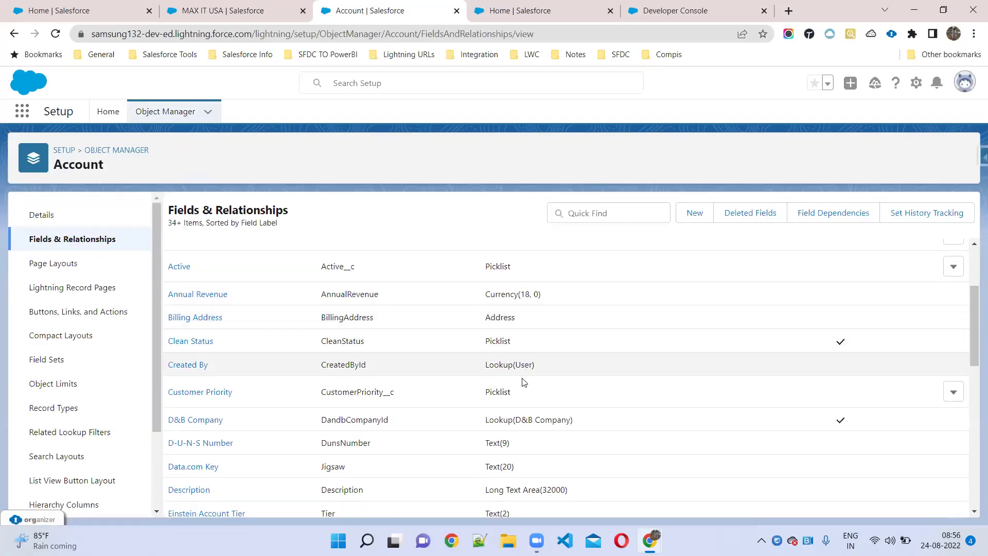
scroll(535, 454, down, 6)
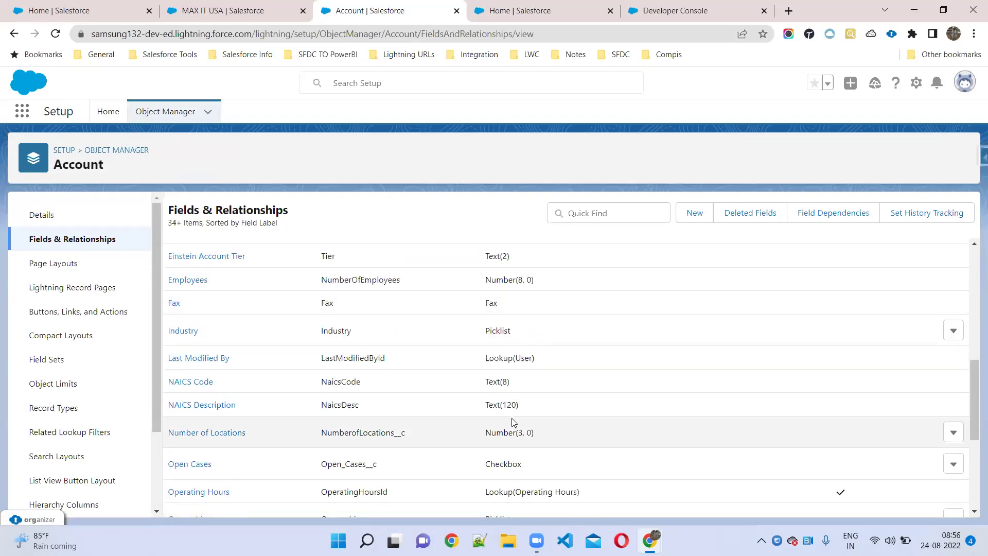
click(583, 214)
text(add)
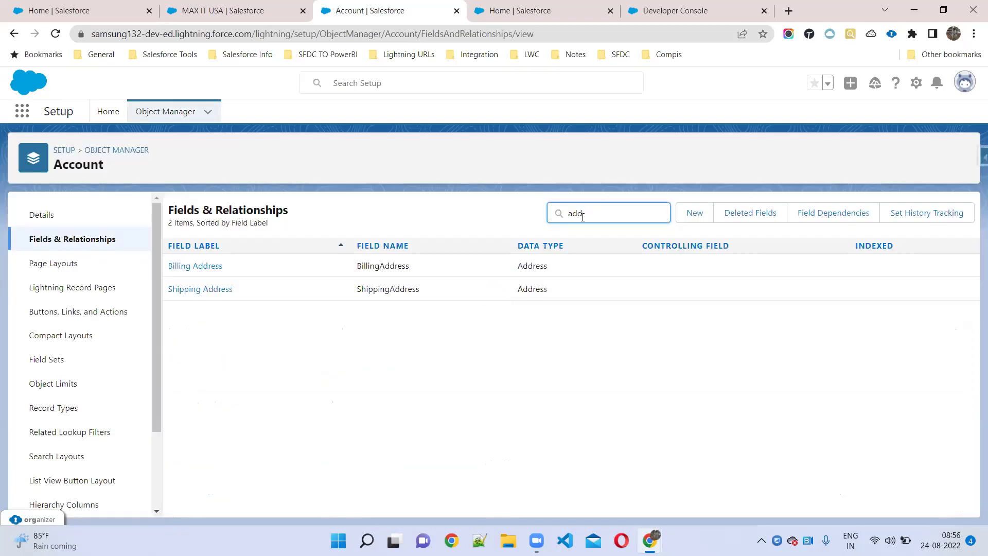
double_click(562, 272)
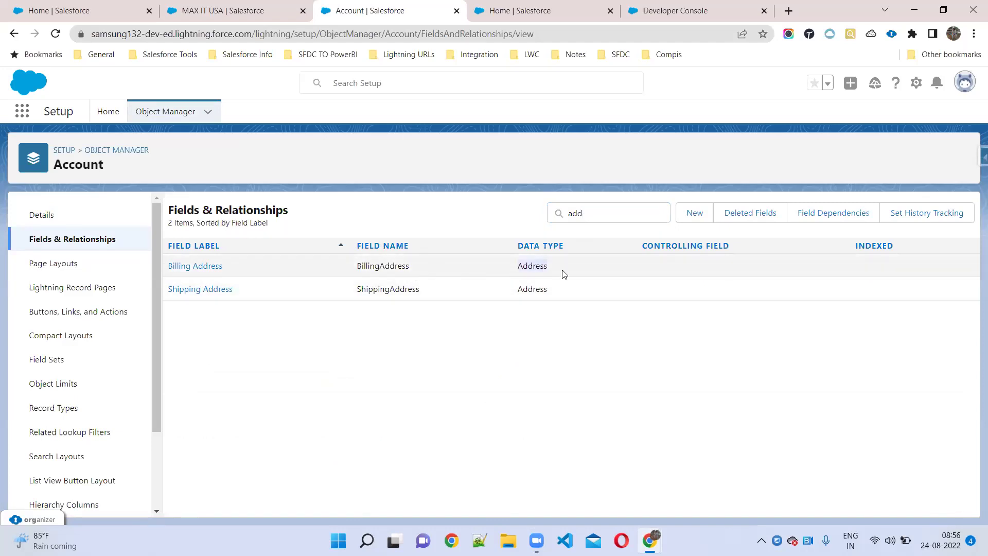
drag(356, 271, 418, 276)
drag(357, 289, 458, 295)
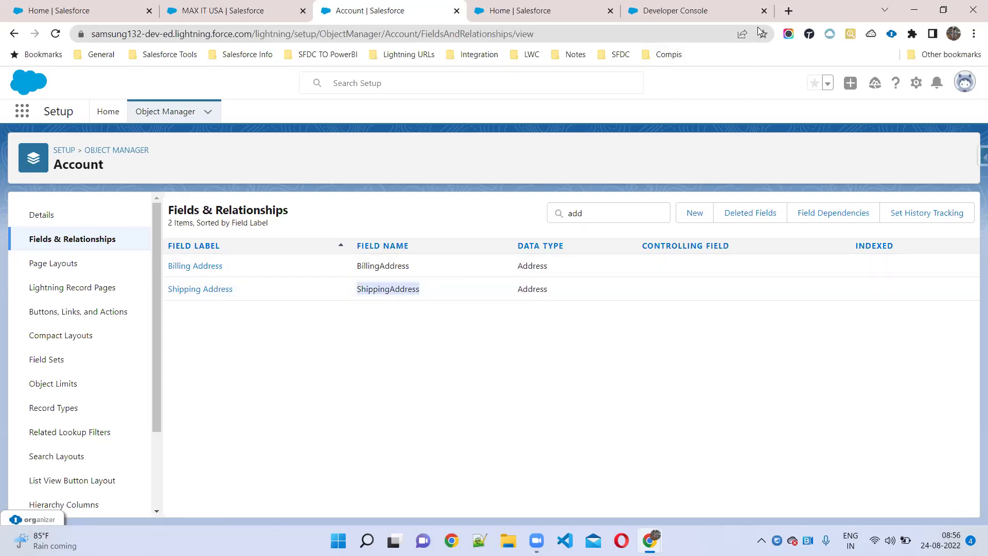
click(789, 12)
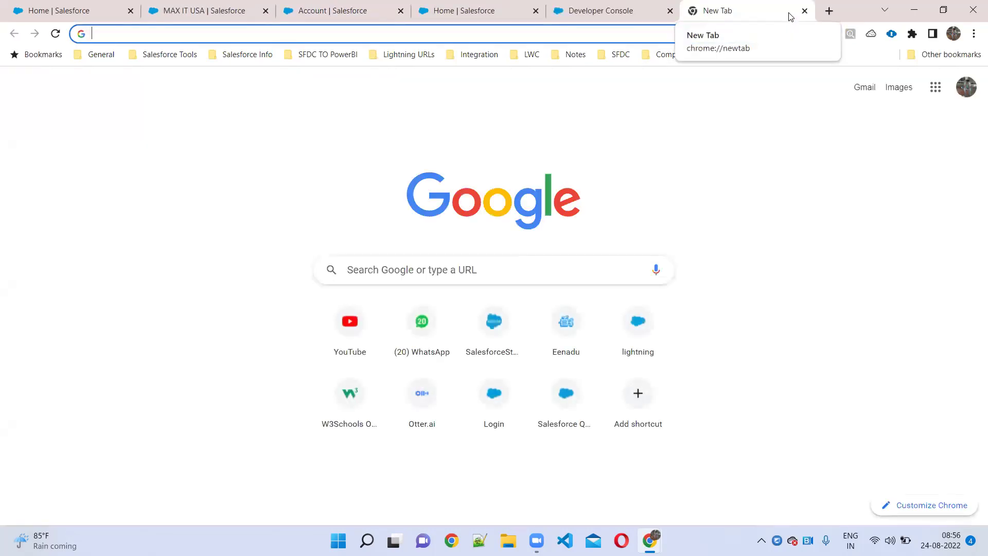
Google 'account billing address fields salesforce' and select the BillingStreet and BillingCity names in results.
text(account )
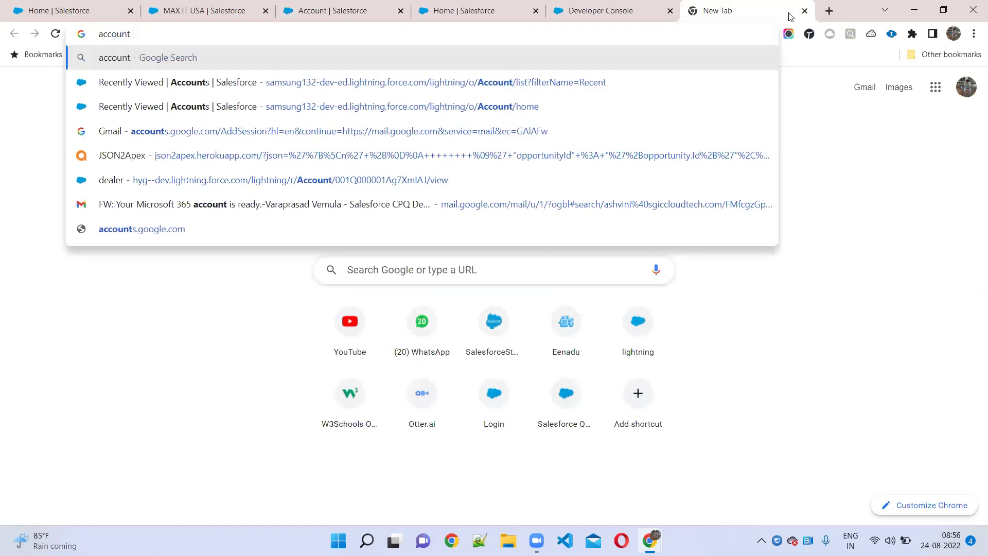
text(billing ad)
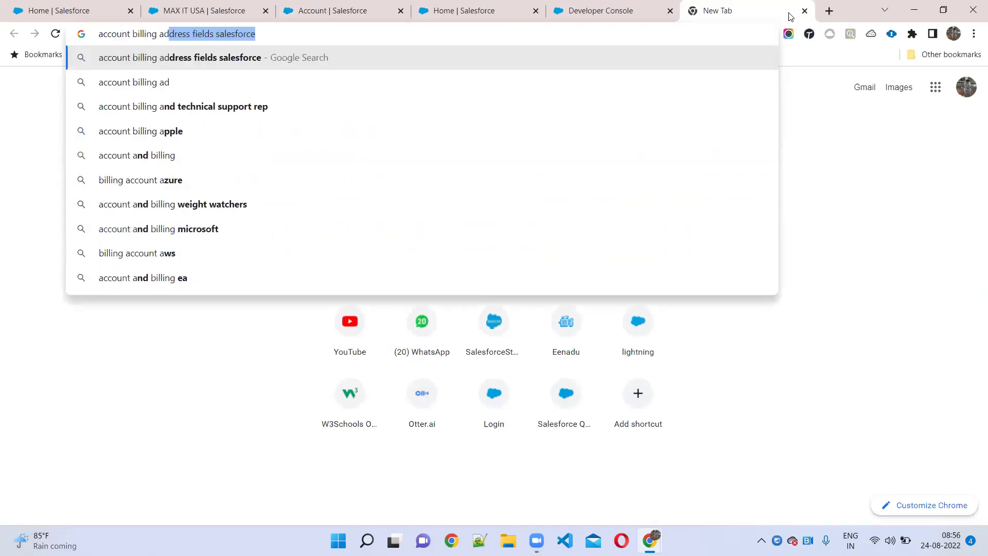
text(dress)
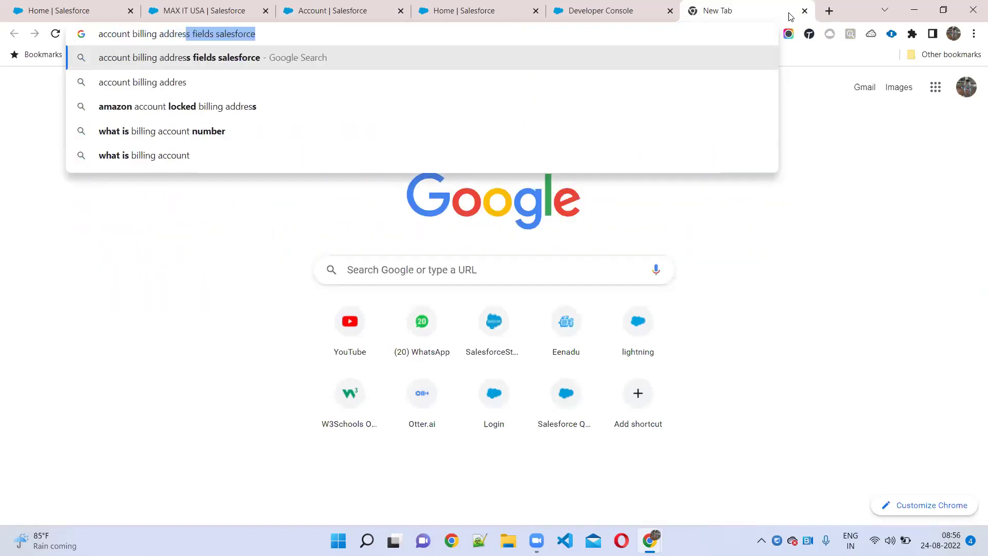
key(Right)
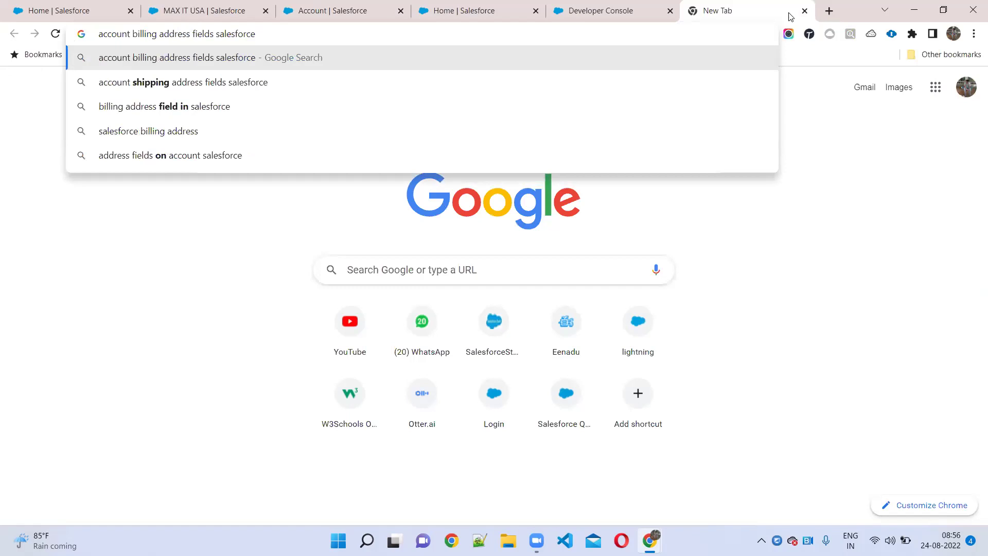
key(Return)
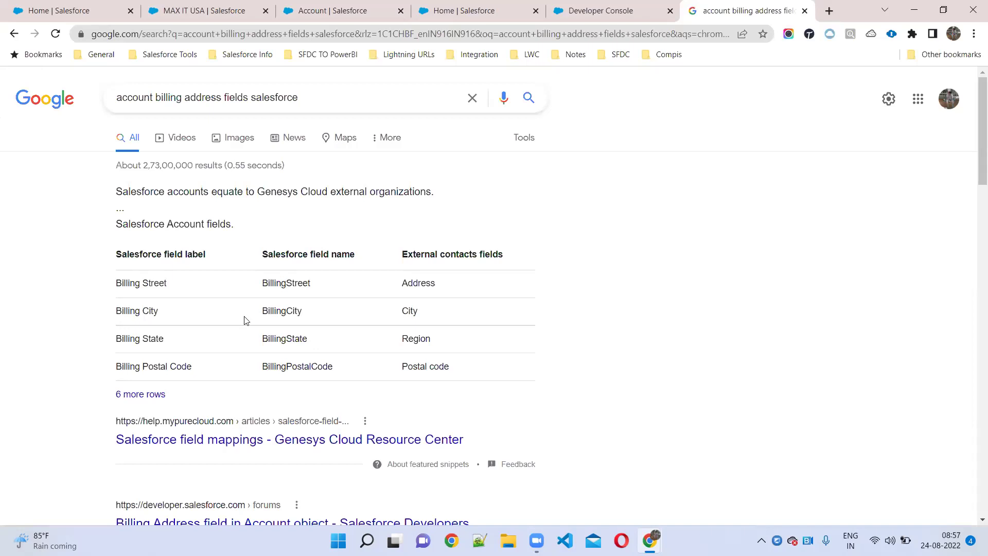
scroll(288, 216, down, 2)
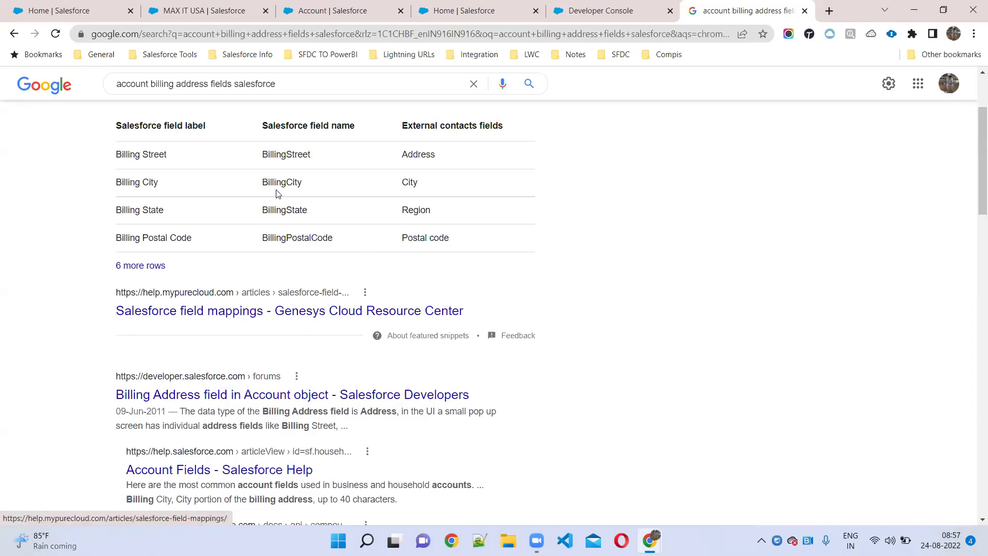
drag(259, 163, 323, 153)
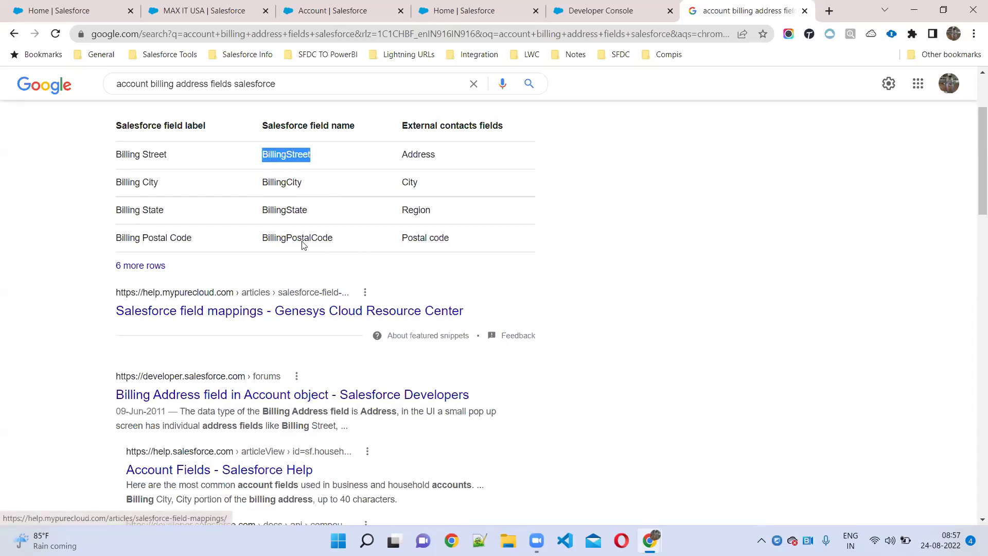
double_click(299, 153)
double_click(289, 182)
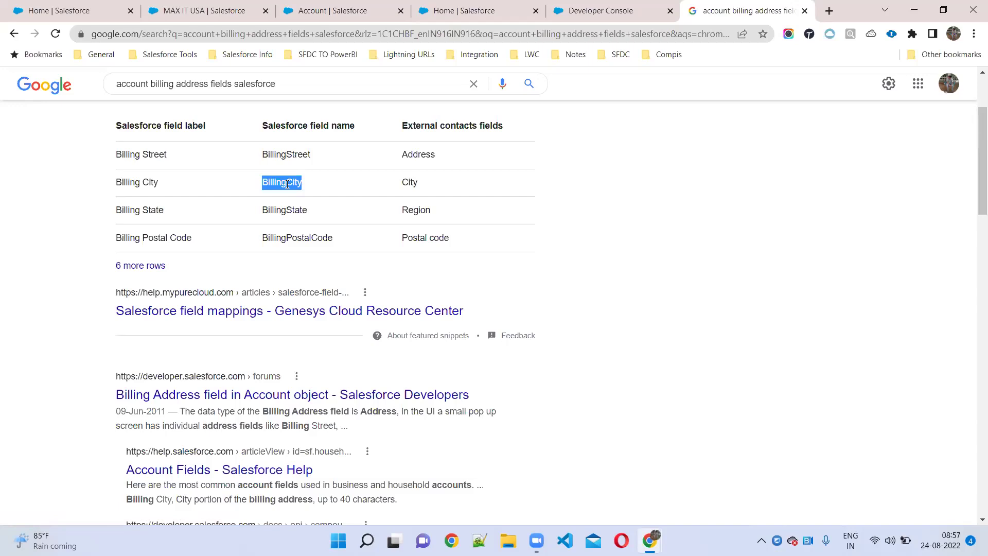
scroll(266, 372, down, 2)
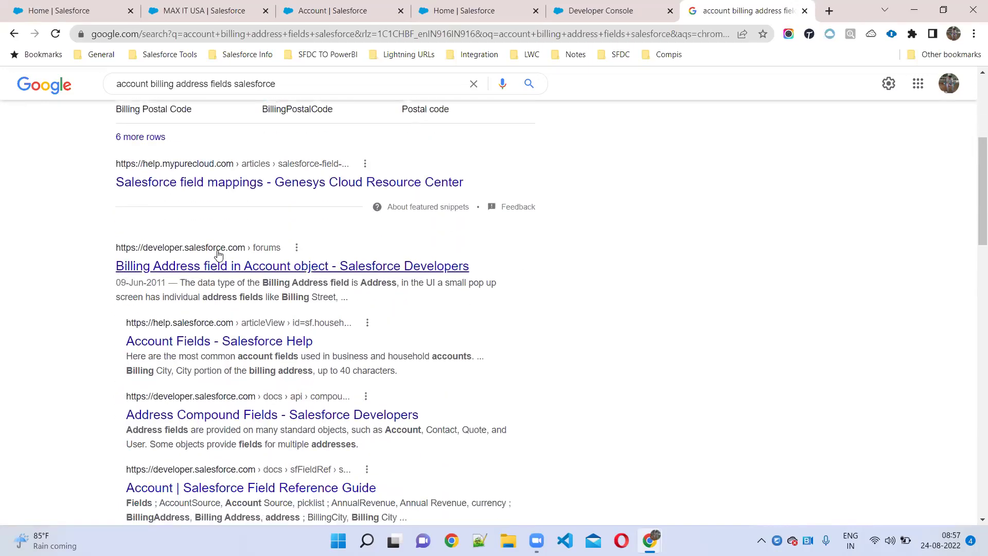
Open the Billing Address forum result and the Account Fields help result in new tabs.
right_click(219, 257)
click(259, 263)
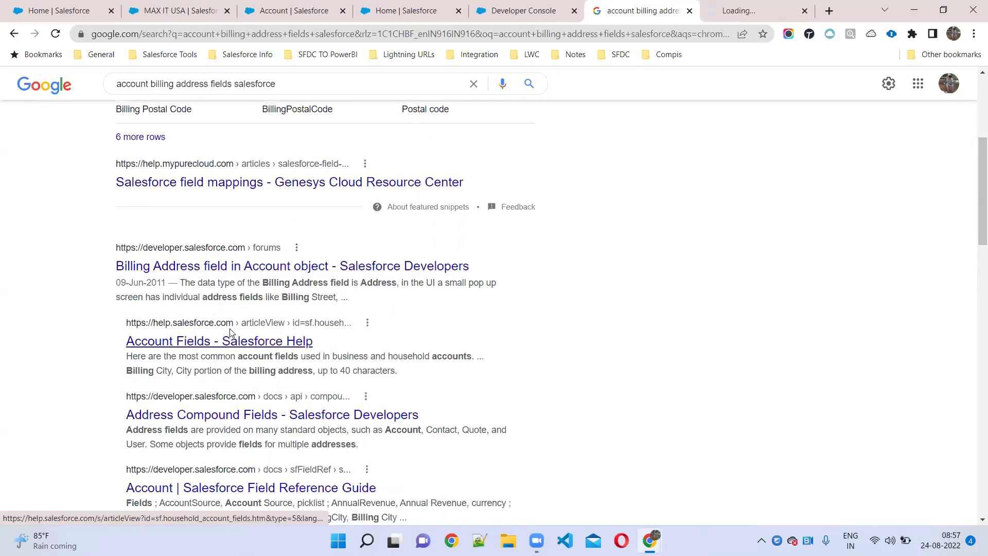
right_click(229, 332)
click(247, 338)
Read the forum's best answer on the Billing Address question, then return to Account's fields list.
click(667, 11)
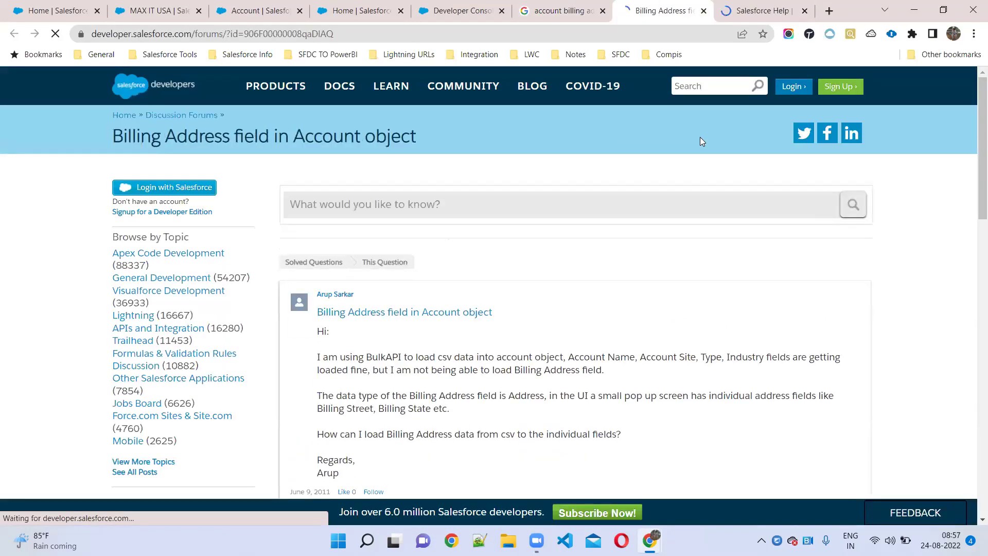
scroll(669, 247, down, 4)
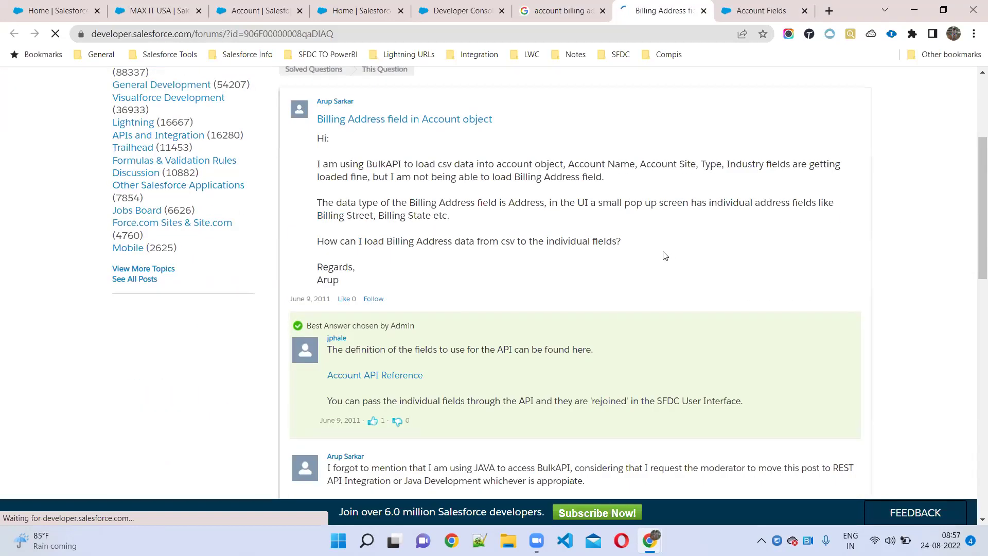
click(272, 14)
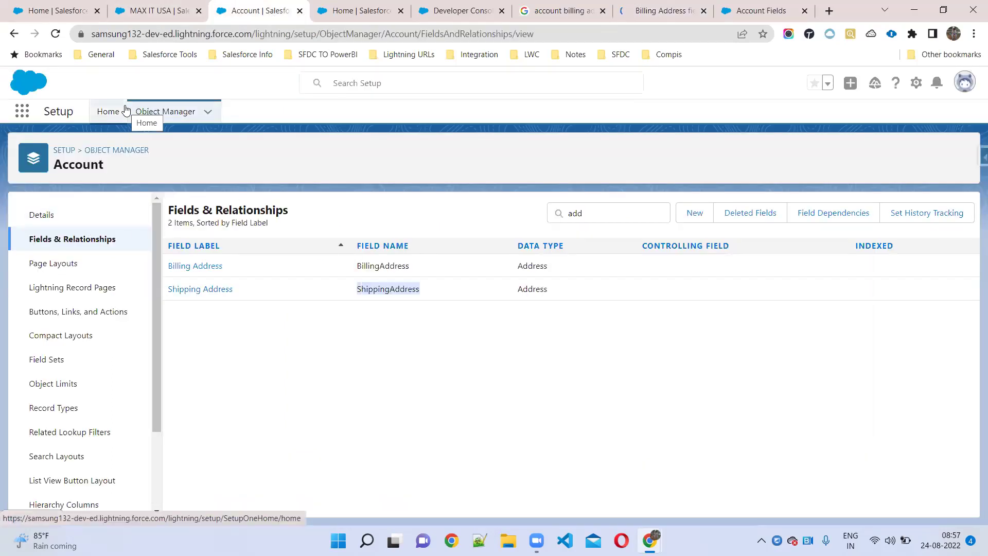
Open the edit form for the MAX IT USA account record.
click(151, 12)
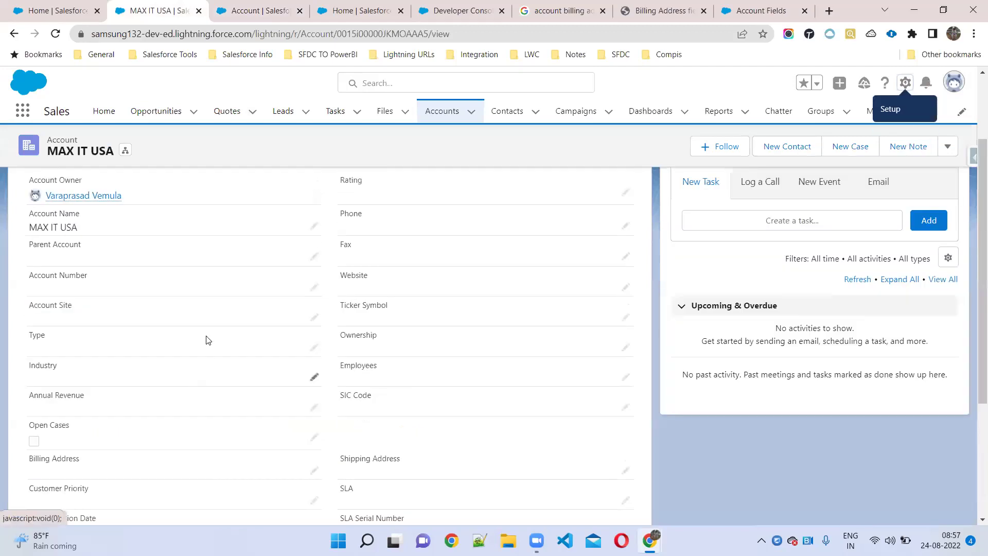
scroll(209, 324, up, 3)
click(947, 154)
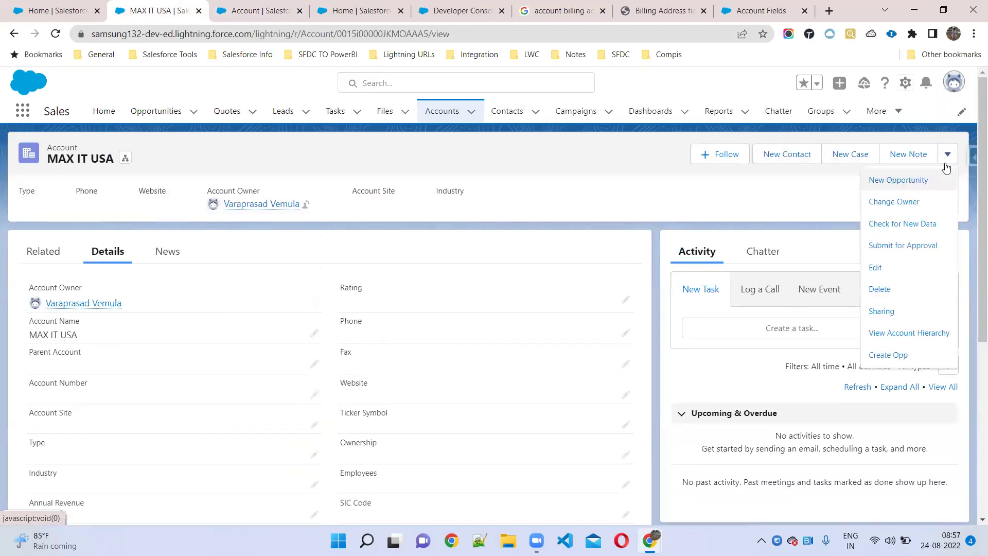
click(892, 269)
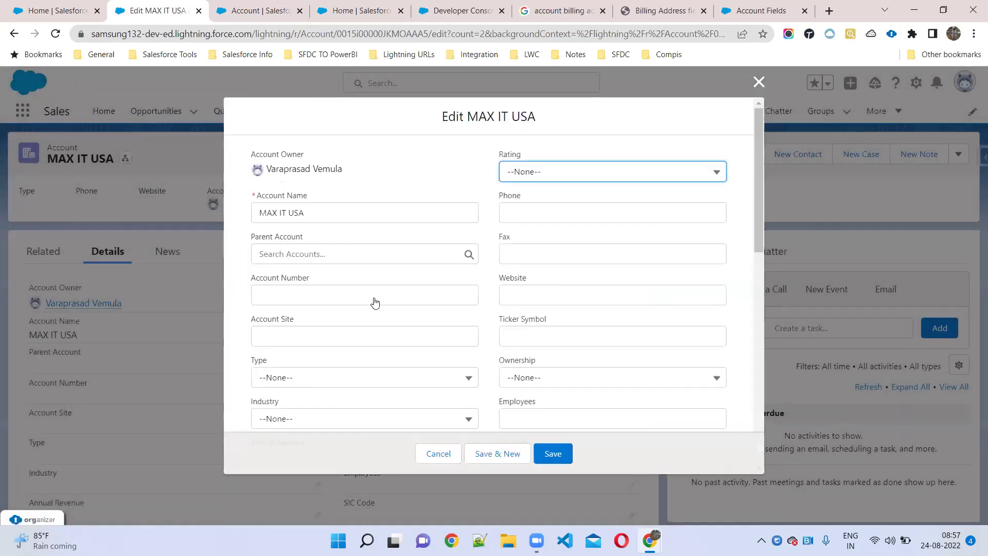
scroll(372, 302, down, 10)
scroll(324, 275, up, 4)
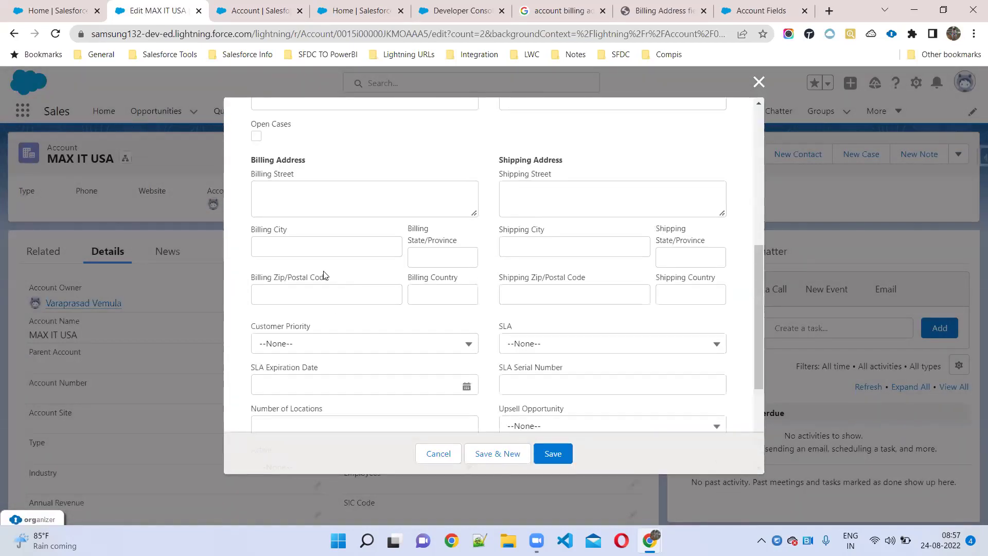
Inspect the blank Billing Street, City, State/Province, Zip and Country inputs, then go to the Sales home dashboard.
click(287, 204)
click(441, 256)
click(439, 288)
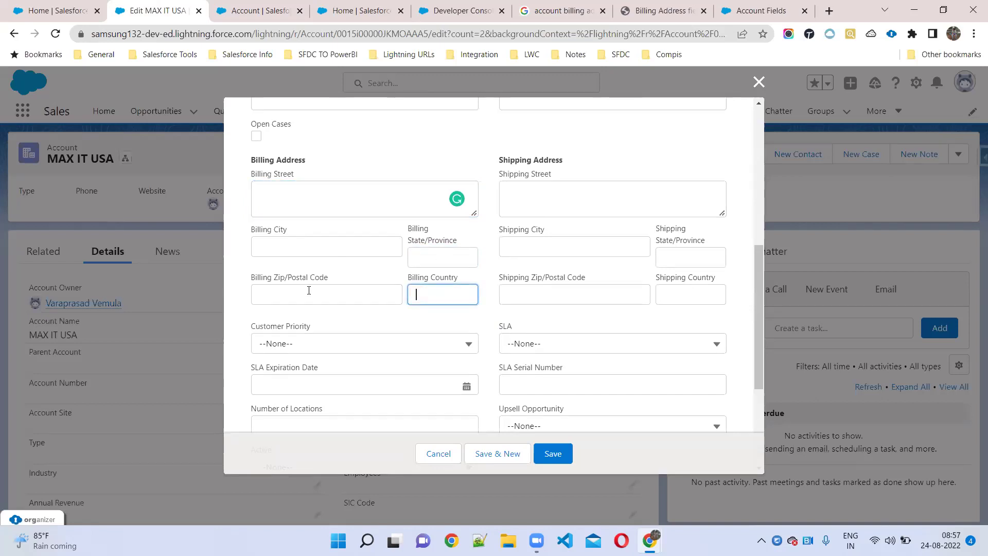
click(309, 295)
click(304, 252)
click(430, 258)
click(320, 201)
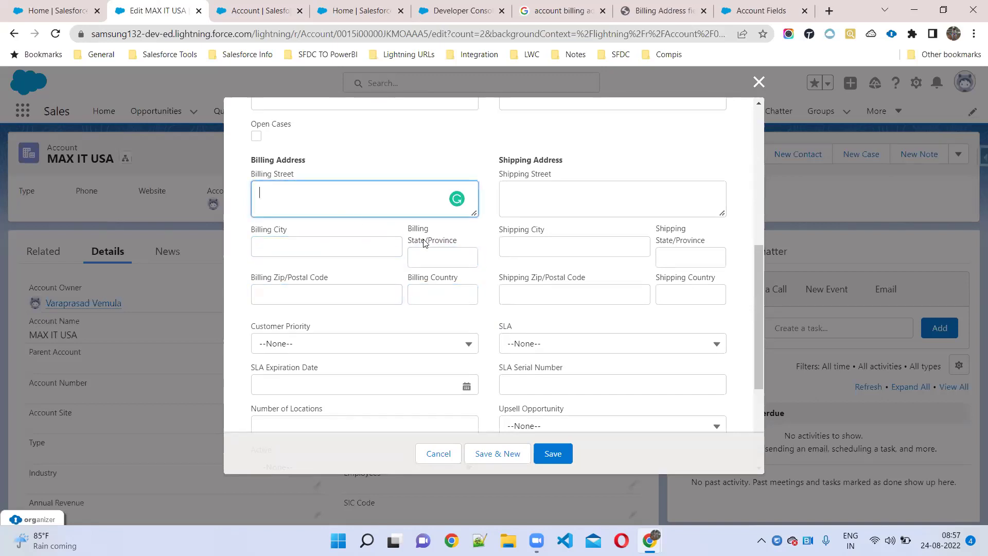
click(434, 256)
click(438, 296)
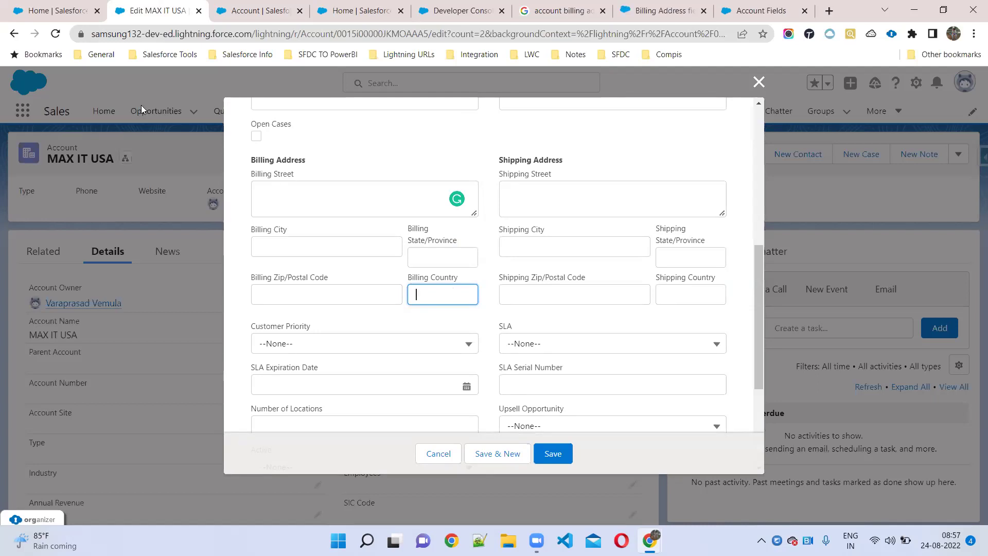
click(67, 8)
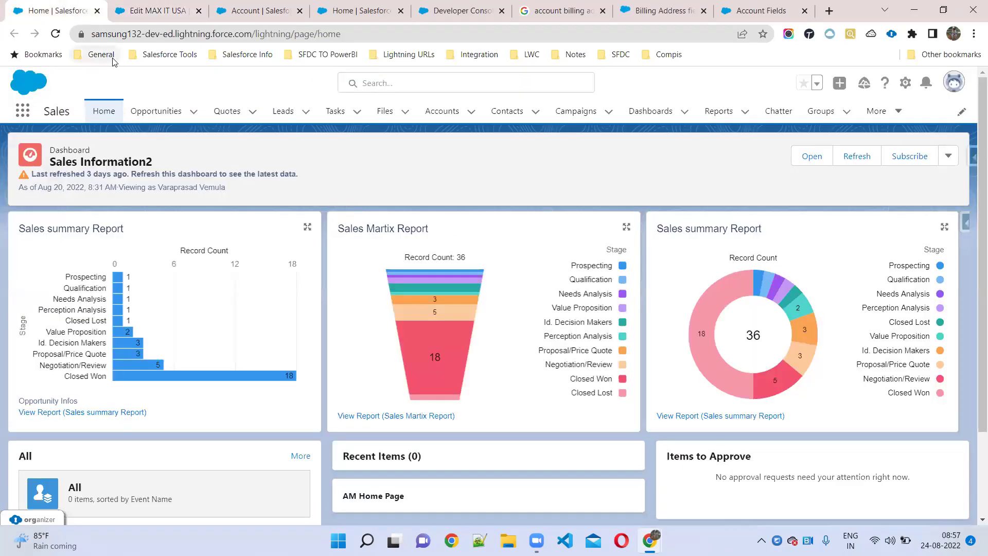